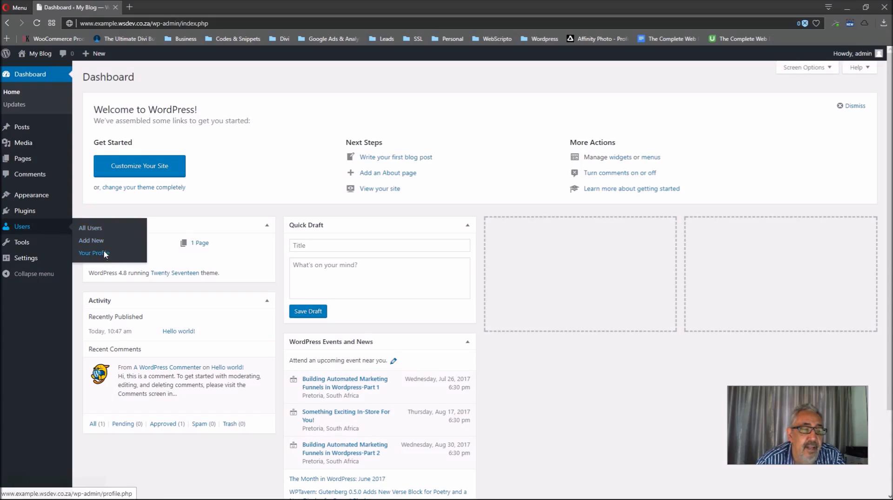
# Open the form for adding a new site user and enter SillyUser as the username
pyautogui.click(93, 229)
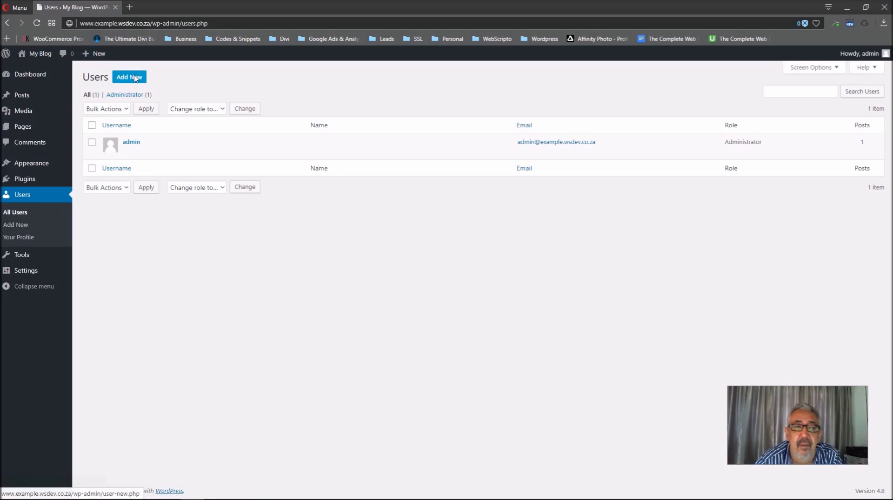
pyautogui.click(22, 225)
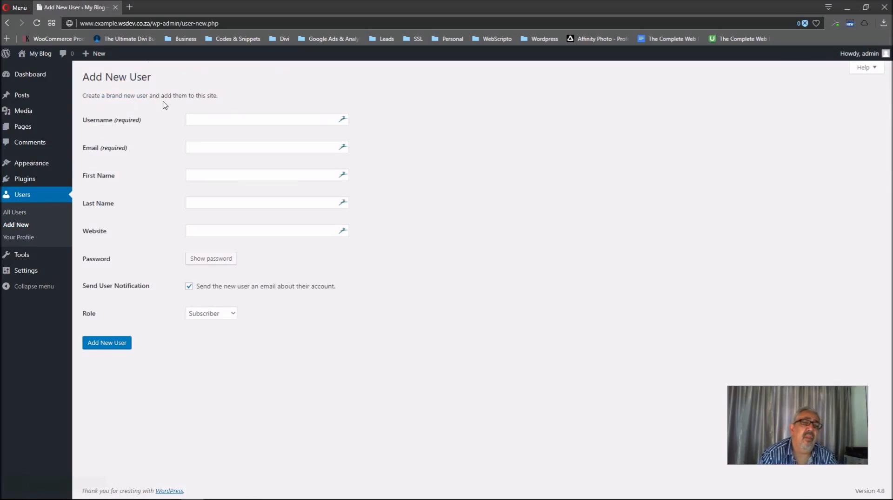
pyautogui.click(216, 122)
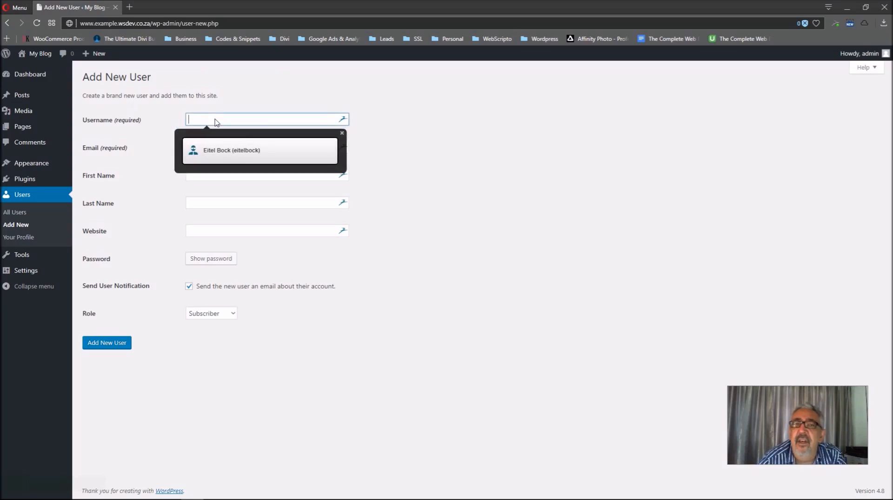
pyautogui.click(342, 133)
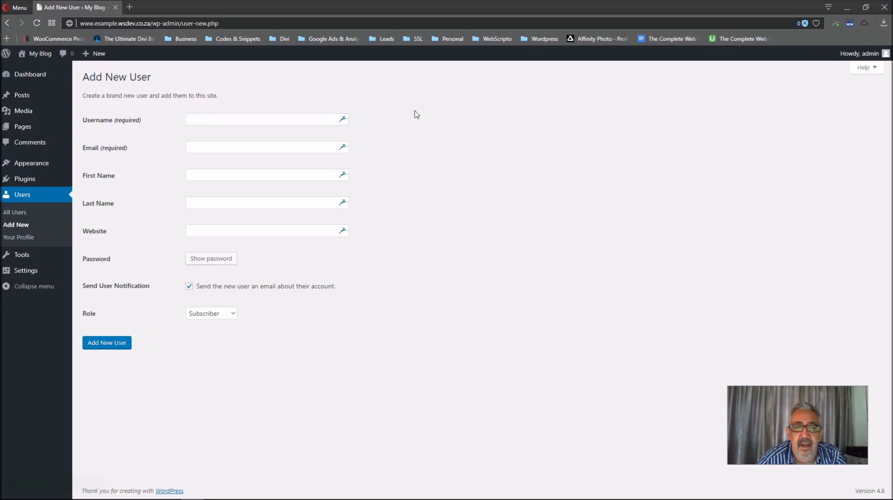
pyautogui.click(228, 121)
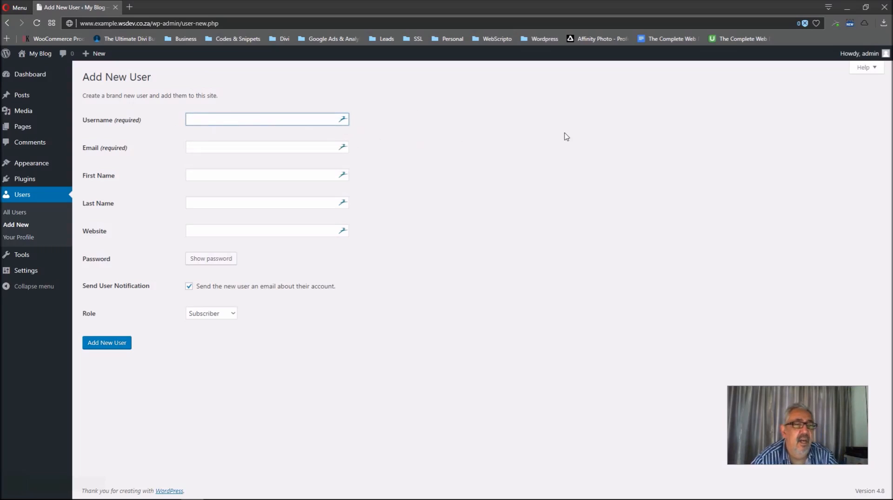
pyautogui.write('S')
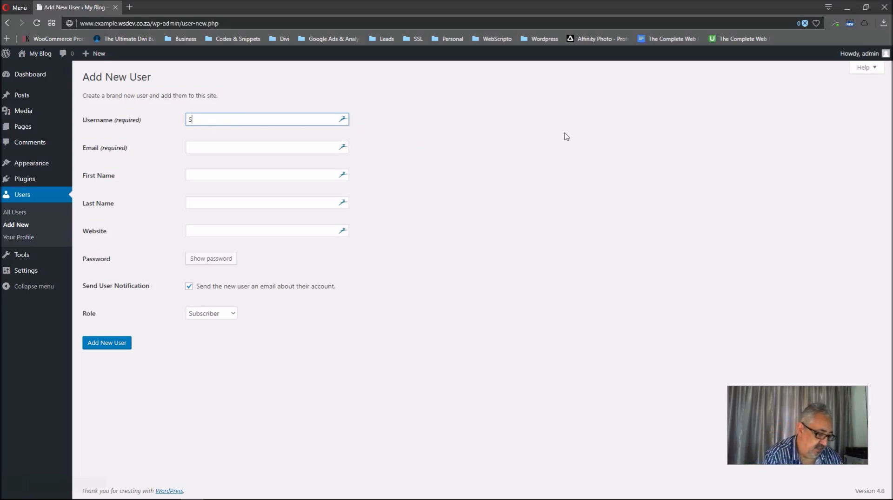
pyautogui.write('illyUser')
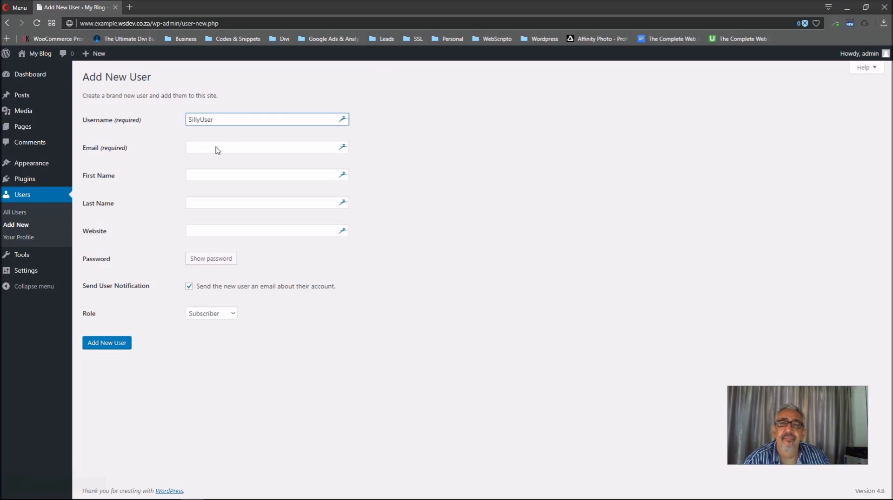
# Fill in the new user's email address, dismissing the autofill suggestion
pyautogui.click(199, 147)
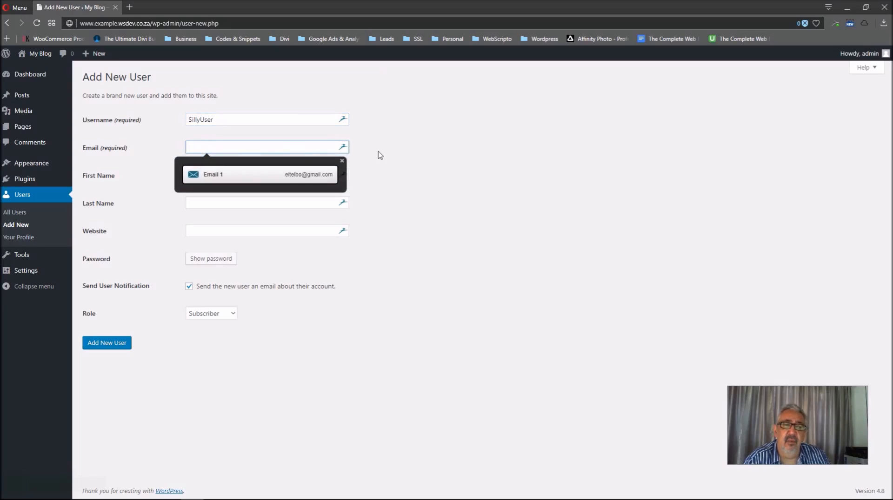
pyautogui.click(366, 162)
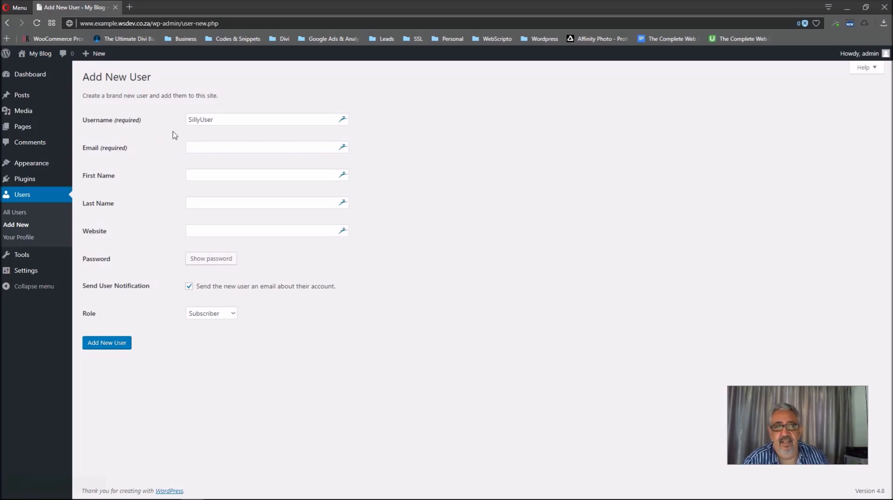
pyautogui.click(220, 150)
pyautogui.write('example')
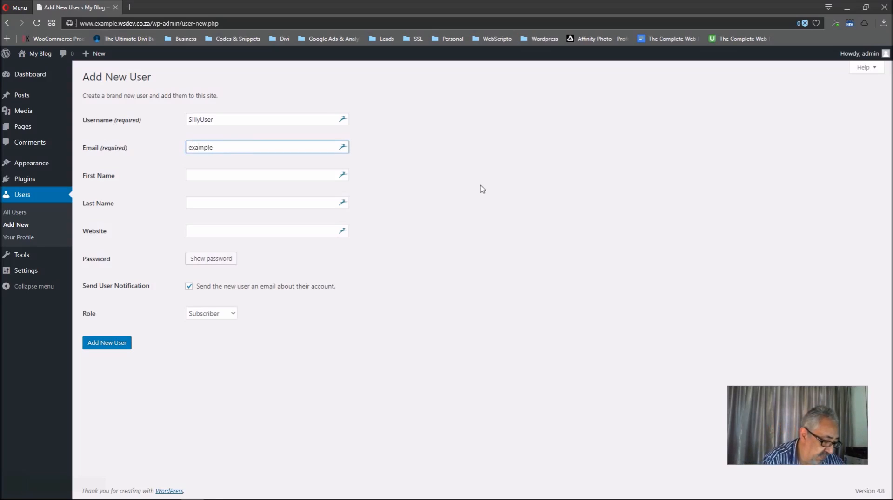
pyautogui.write('@exa')
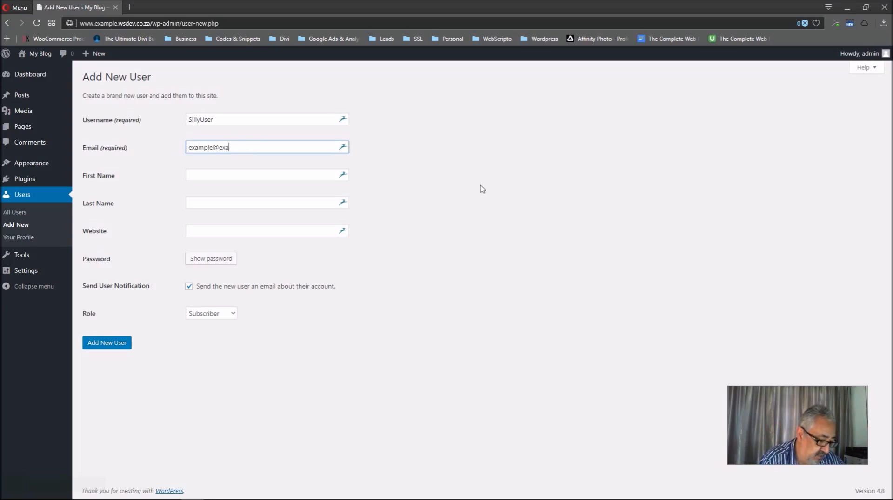
pyautogui.write('mple.com')
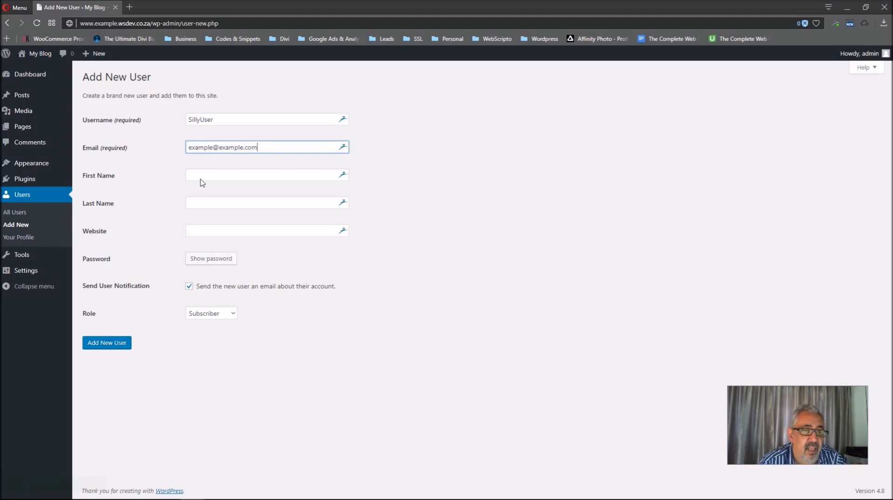
# Enter "Name" as the first name and "Surname" as the last name, and reveal the generated password
pyautogui.click(268, 178)
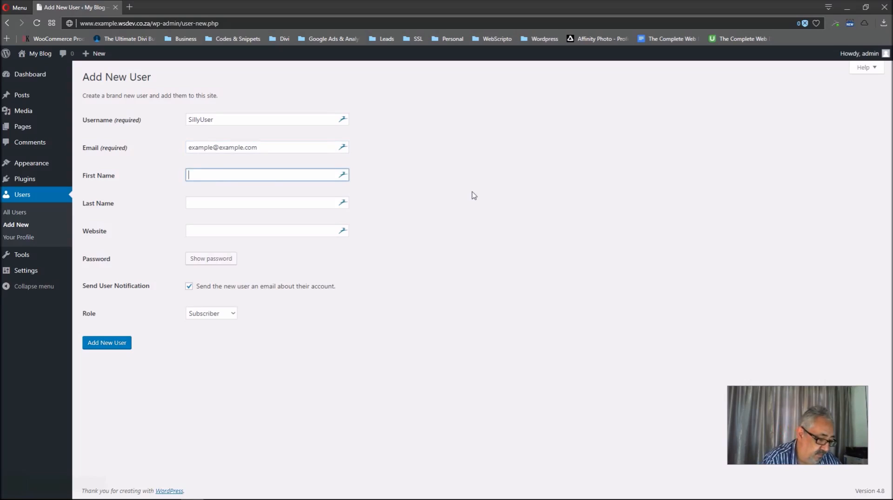
pyautogui.write('Name')
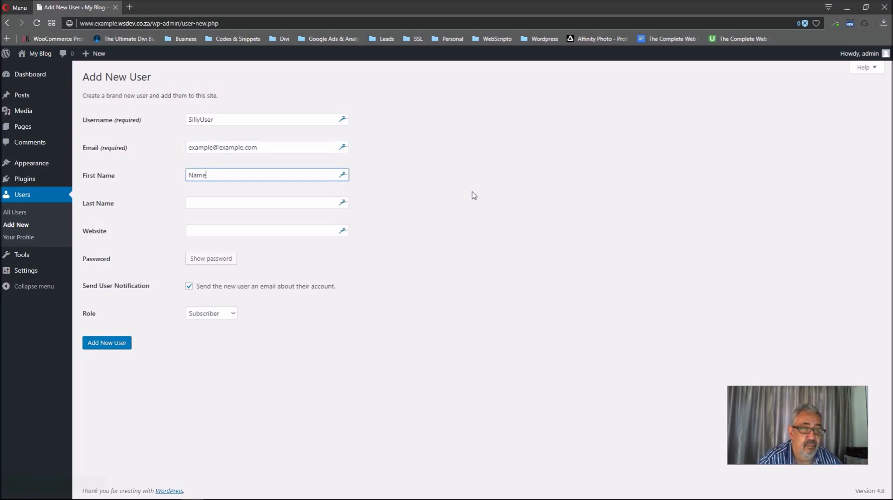
pyautogui.click(221, 206)
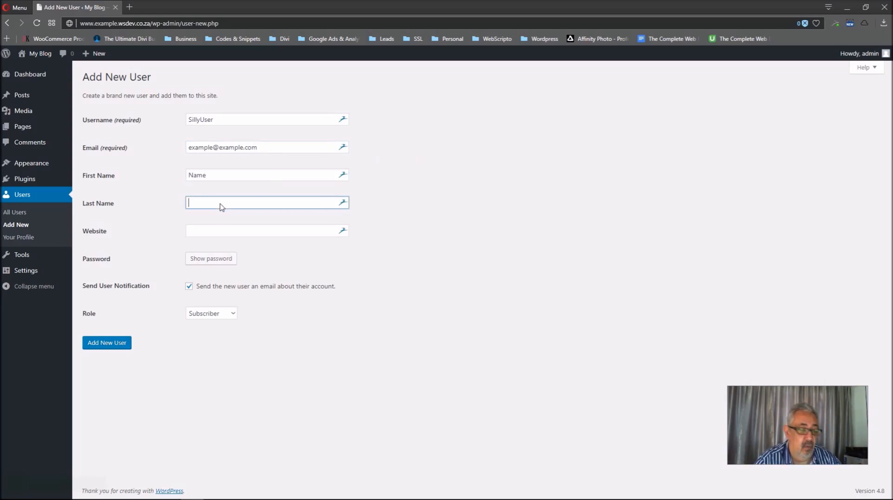
pyautogui.write('Surname')
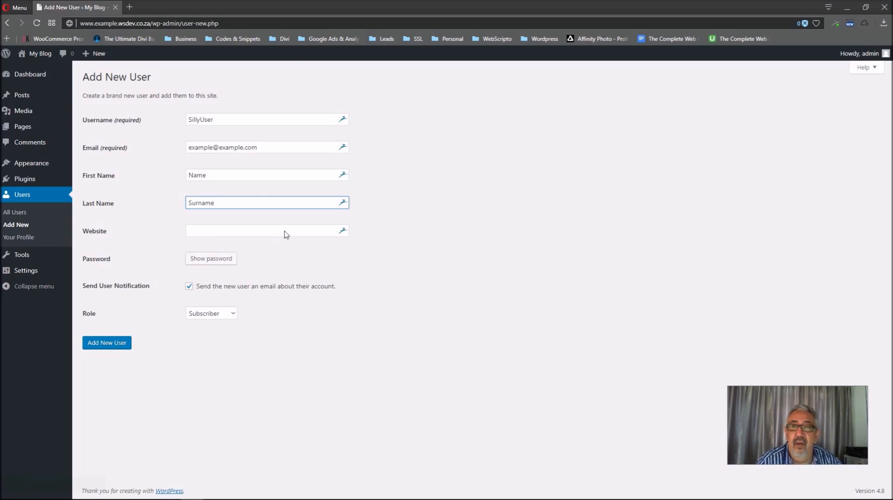
pyautogui.click(224, 259)
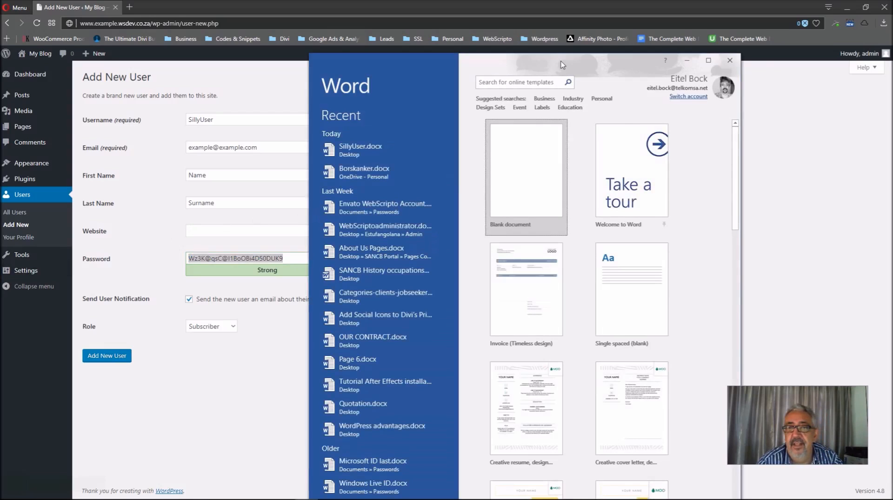
# Create a blank document in Word and copy the username from the new user form into its first line
pyautogui.moveTo(565, 67); pyautogui.dragTo(672, 57)
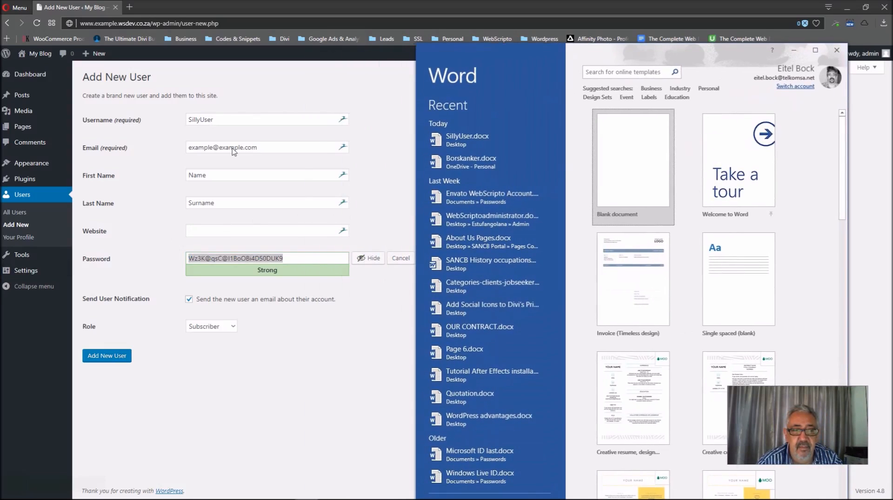
pyautogui.click(622, 166)
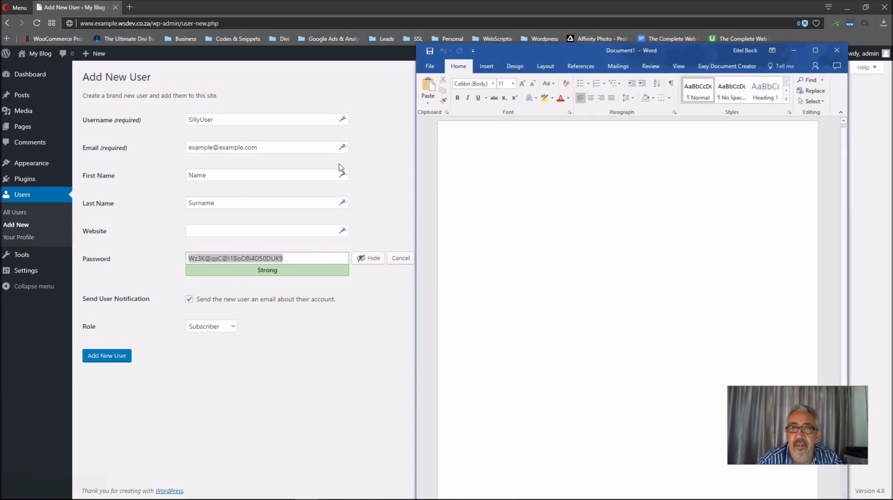
pyautogui.doubleClick(216, 122)
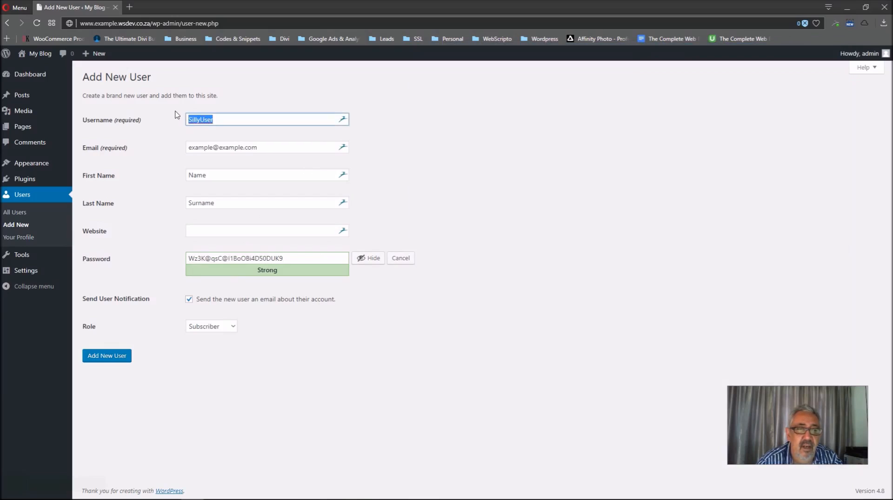
pyautogui.rightClick(202, 122)
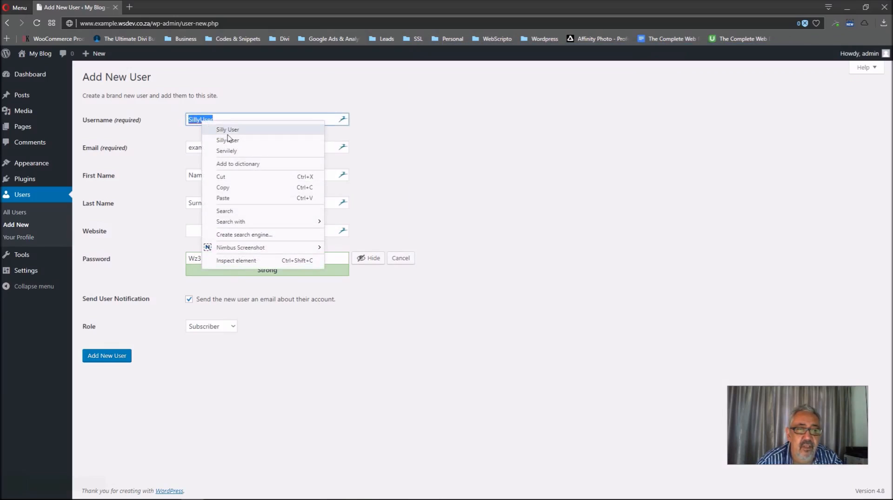
pyautogui.click(228, 188)
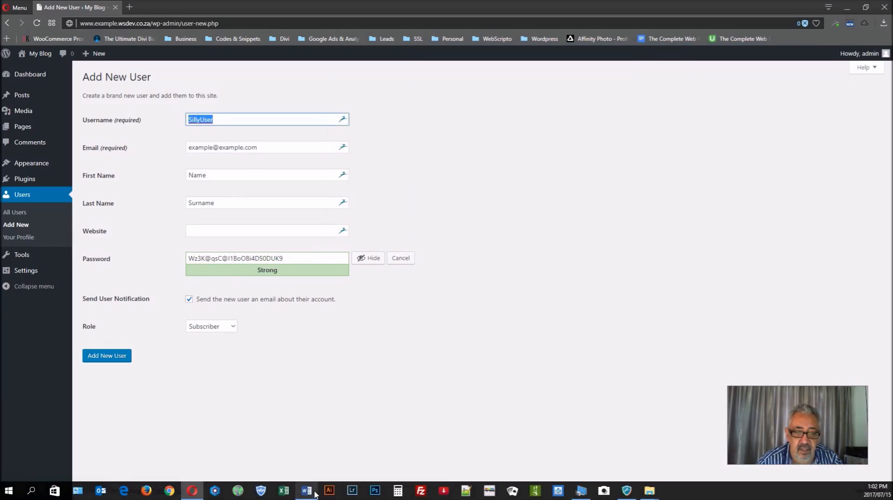
pyautogui.click(315, 497)
pyautogui.rightClick(494, 172)
pyautogui.click(498, 193)
pyautogui.press('Return')
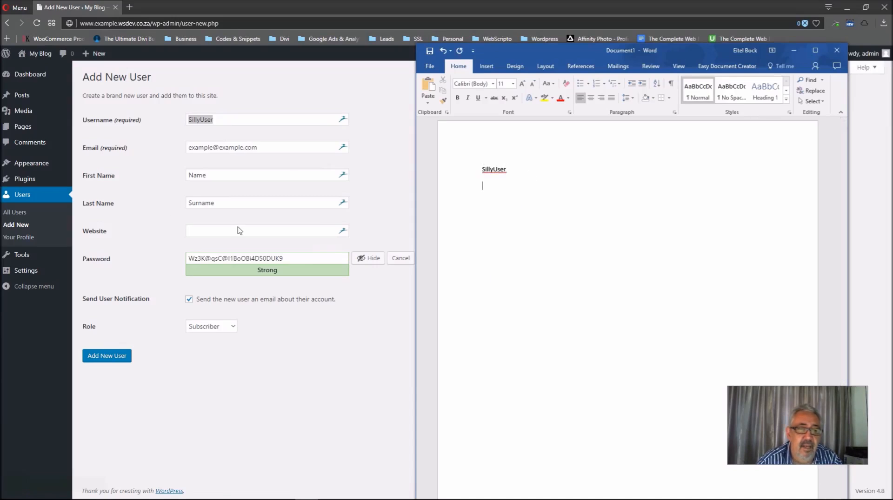
# Copy the generated password from the new user form onto the line below the username in the Word document
pyautogui.click(292, 259)
pyautogui.moveTo(292, 259); pyautogui.dragTo(180, 259)
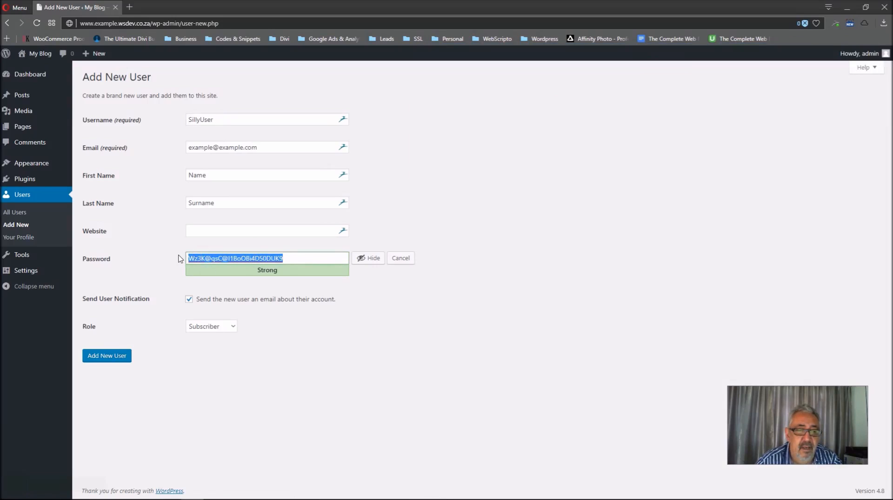
pyautogui.rightClick(205, 260)
pyautogui.click(225, 278)
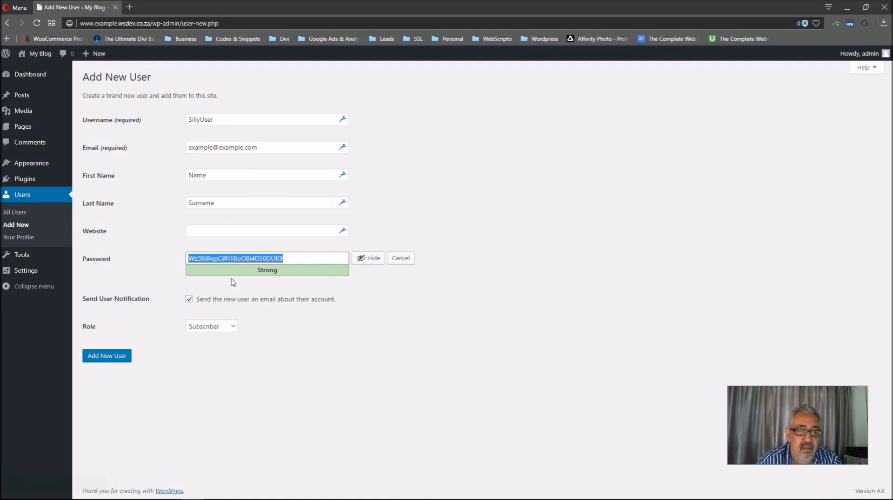
pyautogui.click(305, 496)
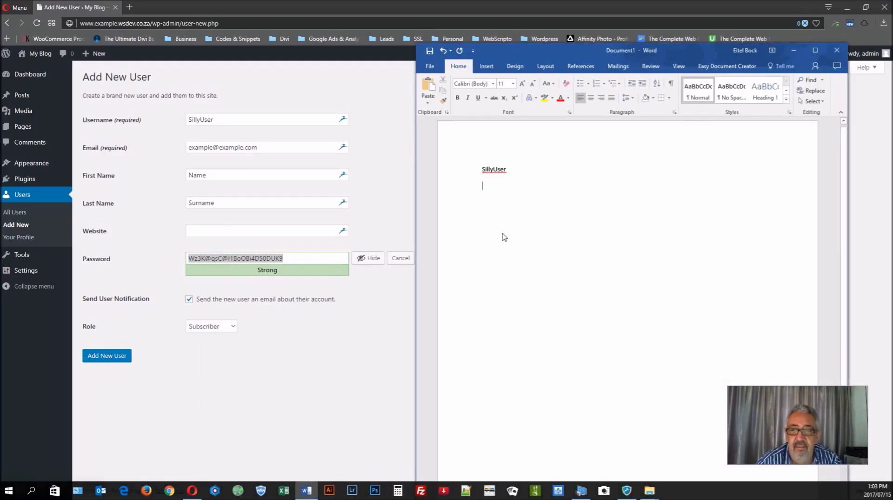
pyautogui.rightClick(490, 188)
pyautogui.click(510, 225)
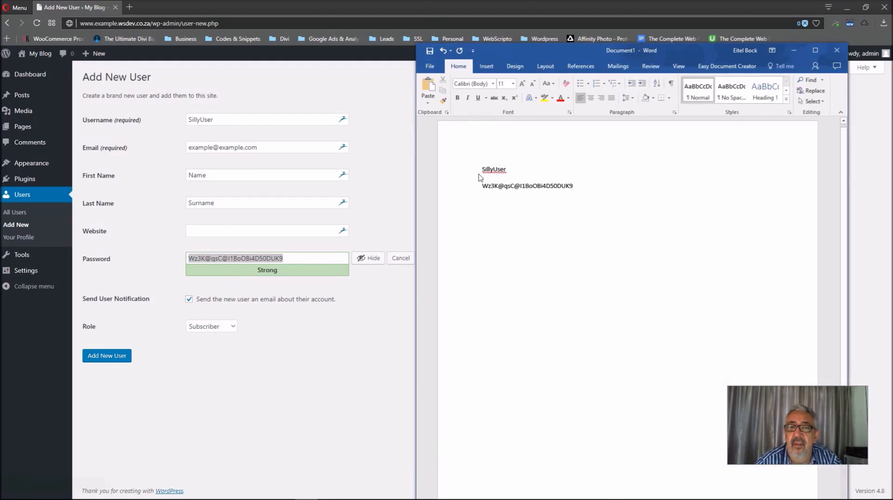
# Save the document to the Desktop as SillyUser.docx, replacing the existing file, and close Word
pyautogui.click(430, 66)
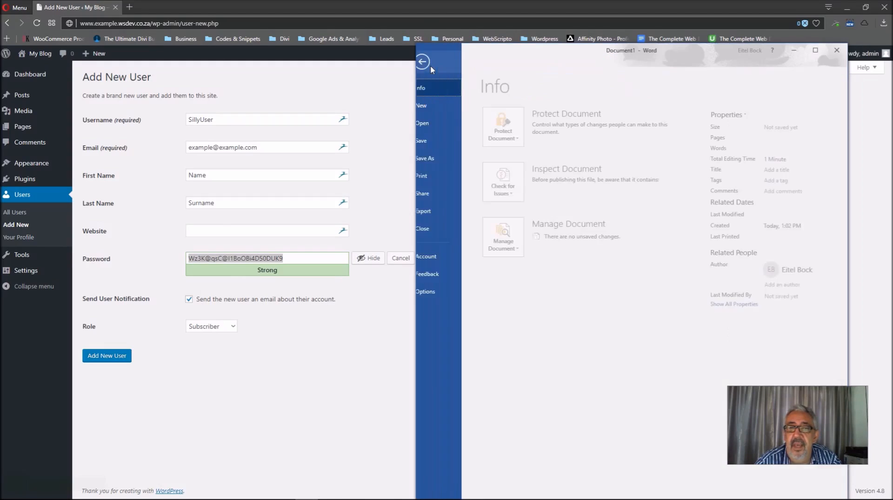
pyautogui.click(437, 158)
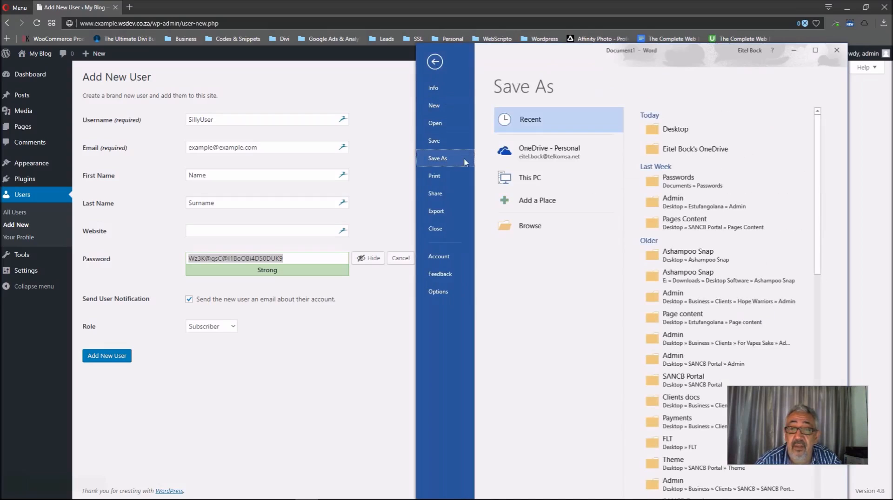
pyautogui.click(676, 130)
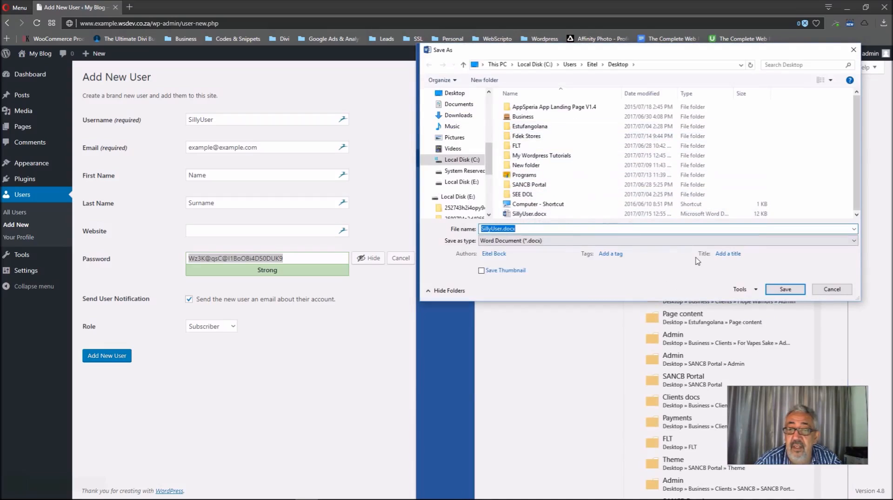
pyautogui.click(786, 290)
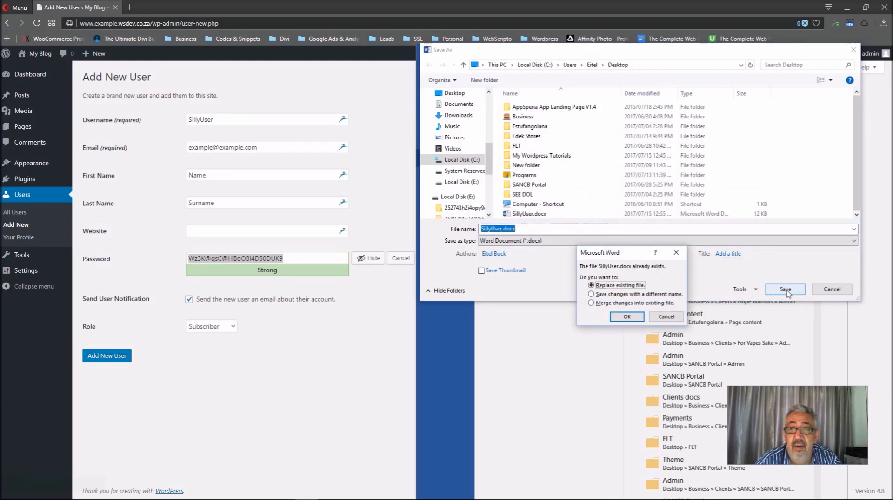
pyautogui.click(628, 316)
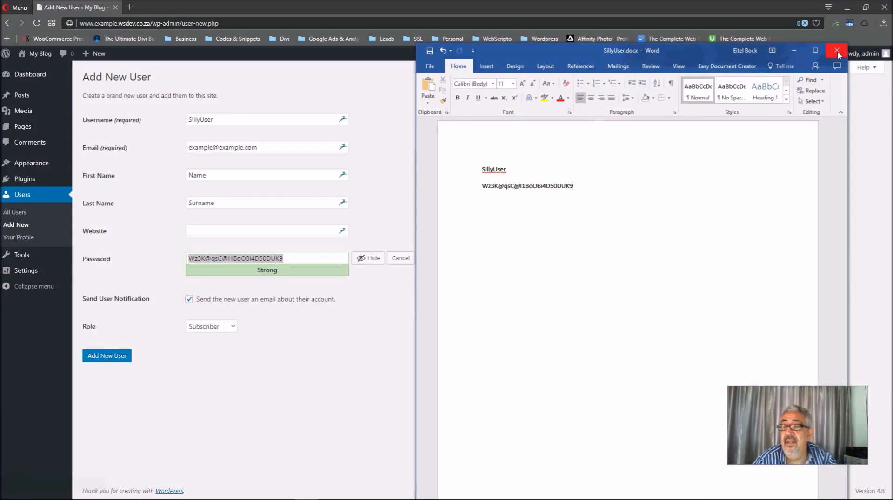
pyautogui.moveTo(648, 52); pyautogui.dragTo(0, 68)
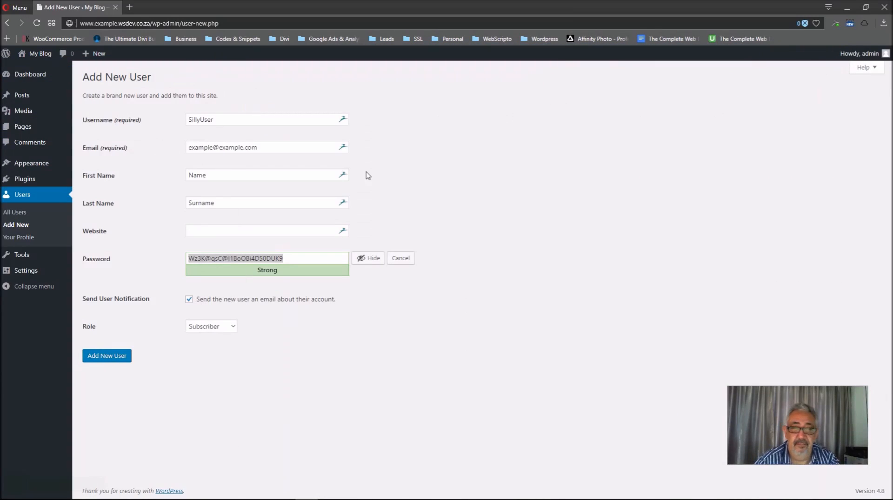
# Turn off the email notification that tells the new user about their account
pyautogui.click(509, 166)
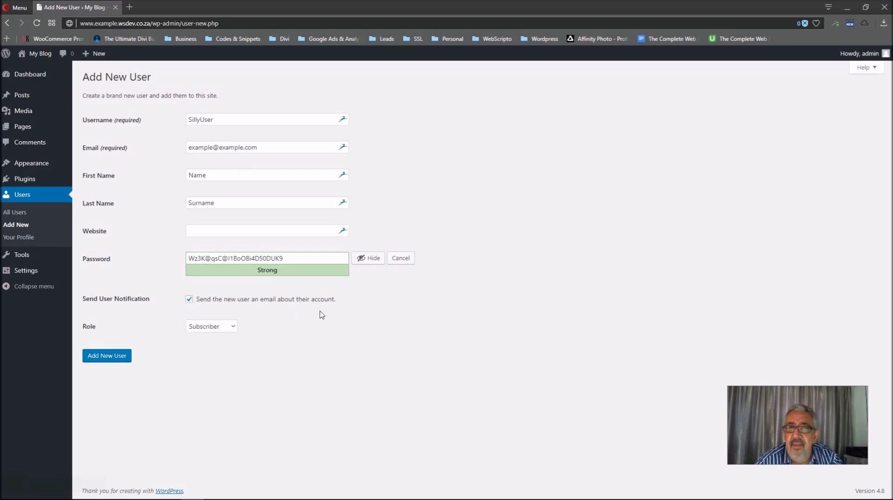
pyautogui.click(189, 300)
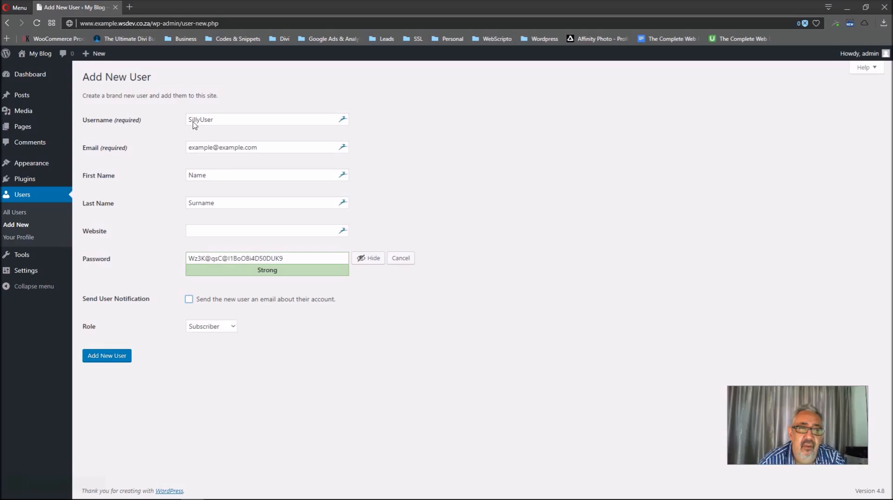
# Assign the Administrator role to the new user and create the account, declining to save its password in Dashlane
pyautogui.click(234, 328)
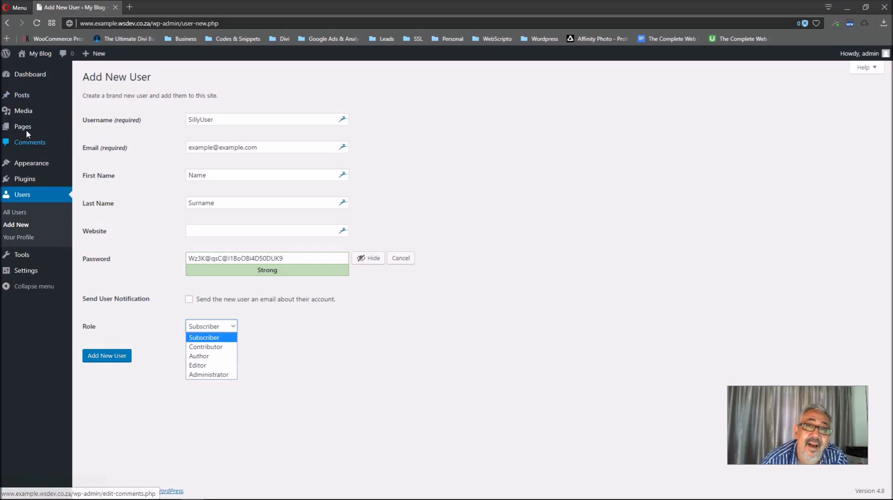
pyautogui.moveTo(26, 99)
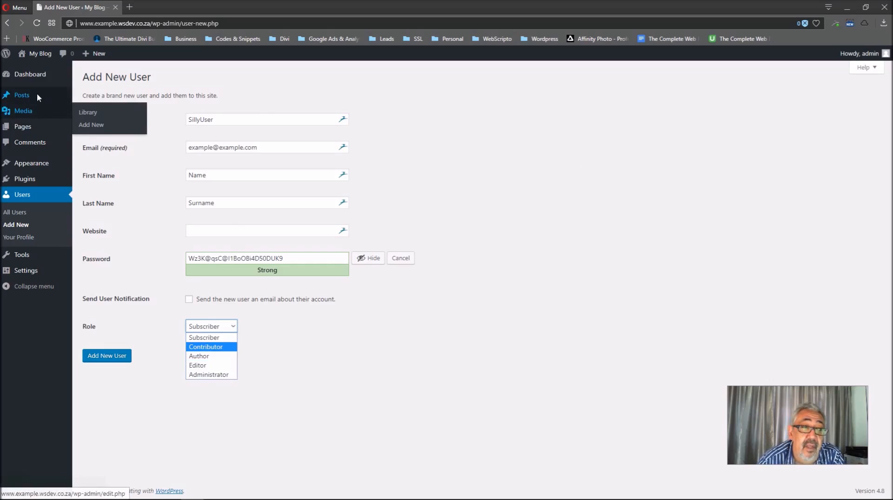
pyautogui.moveTo(22, 97)
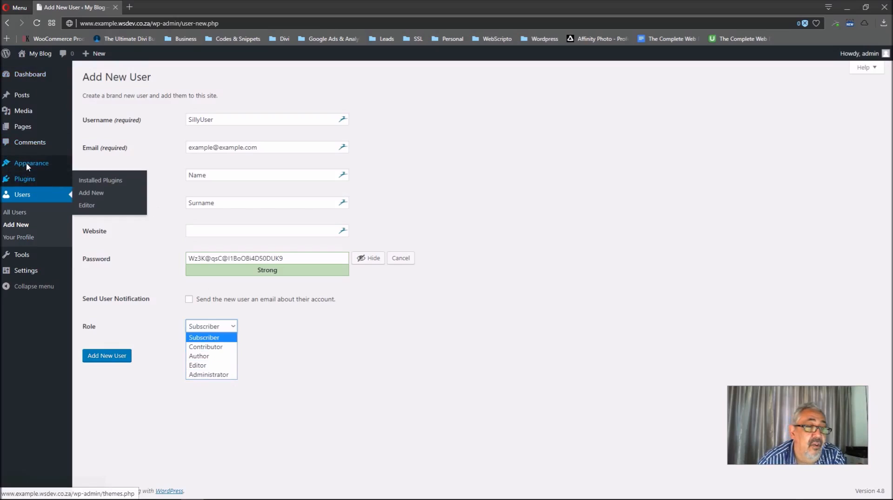
pyautogui.moveTo(26, 163)
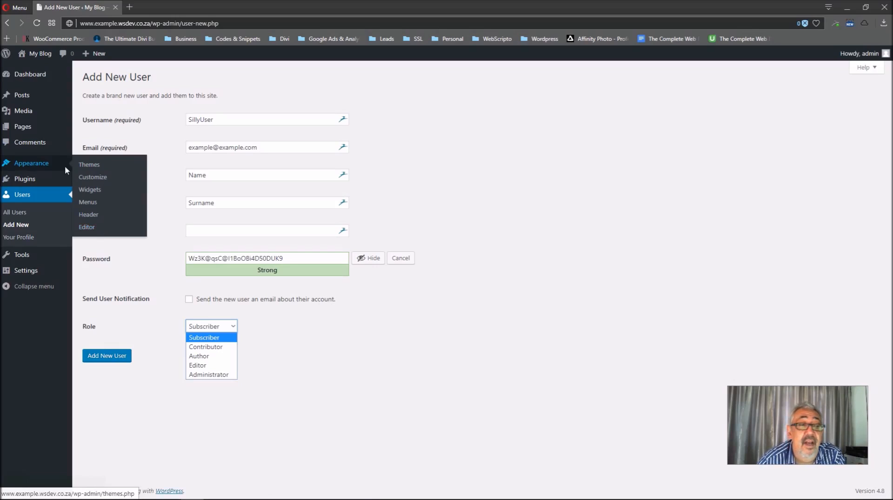
pyautogui.moveTo(71, 177)
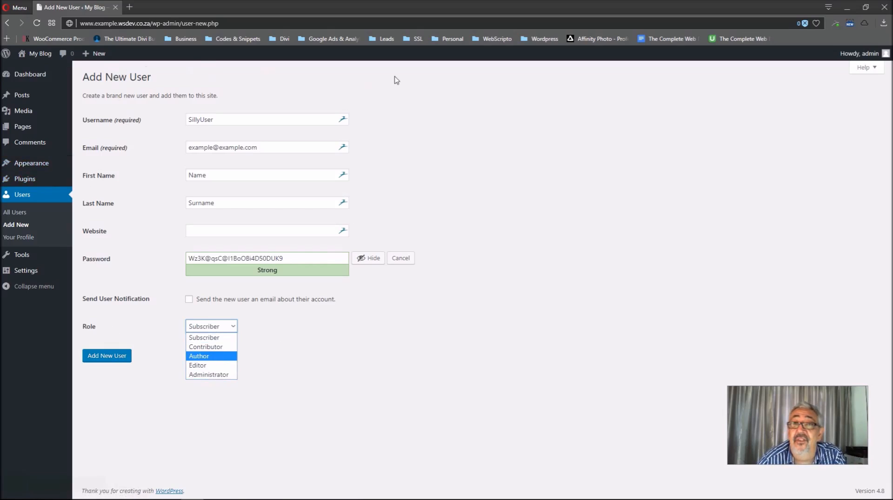
pyautogui.click(214, 375)
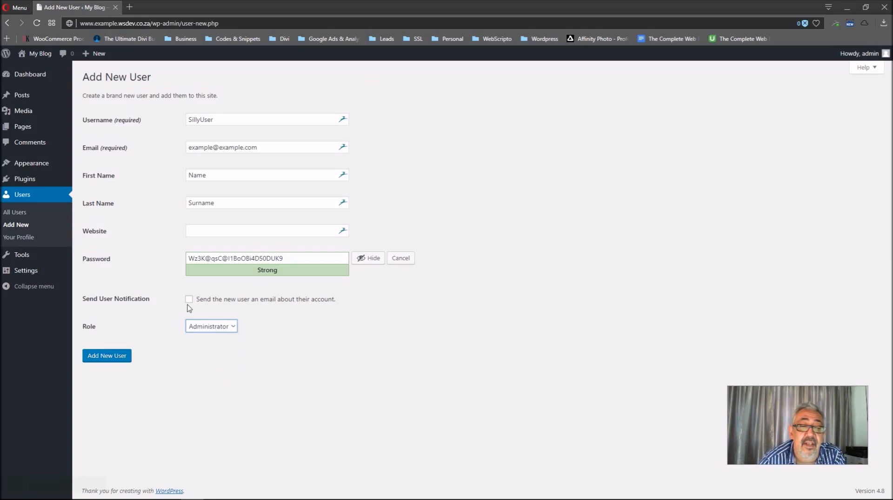
pyautogui.click(106, 356)
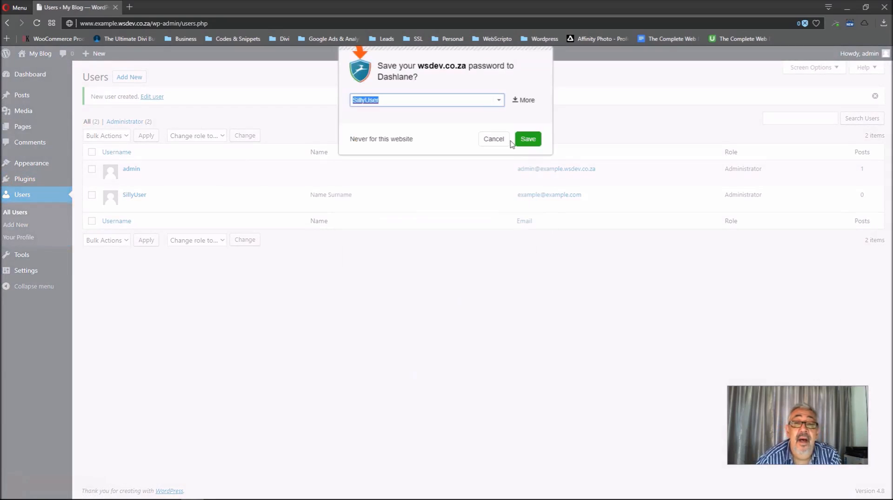
pyautogui.click(492, 140)
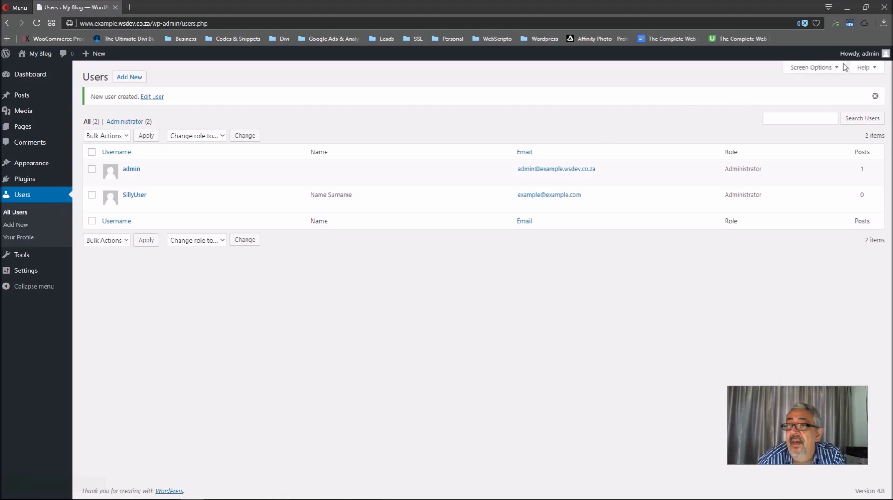
# Log out of the admin account and copy the username from SillyUser.docx in Word into the WordPress login form
pyautogui.moveTo(845, 62)
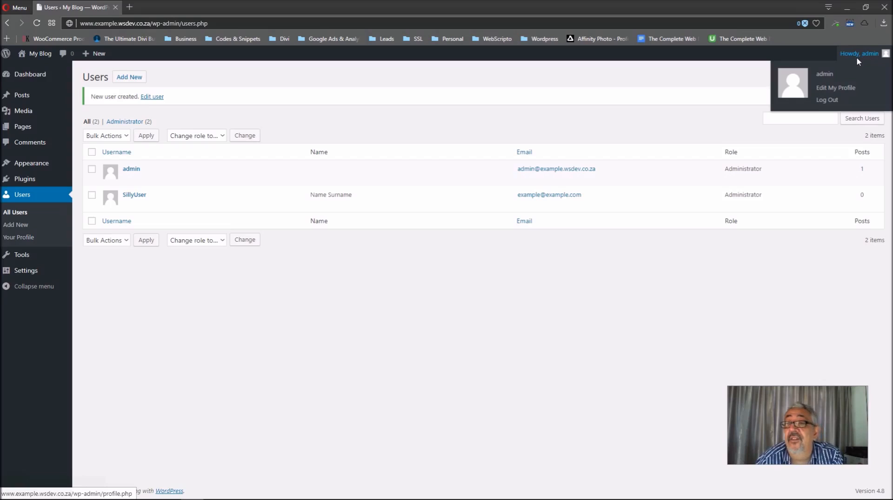
pyautogui.click(826, 100)
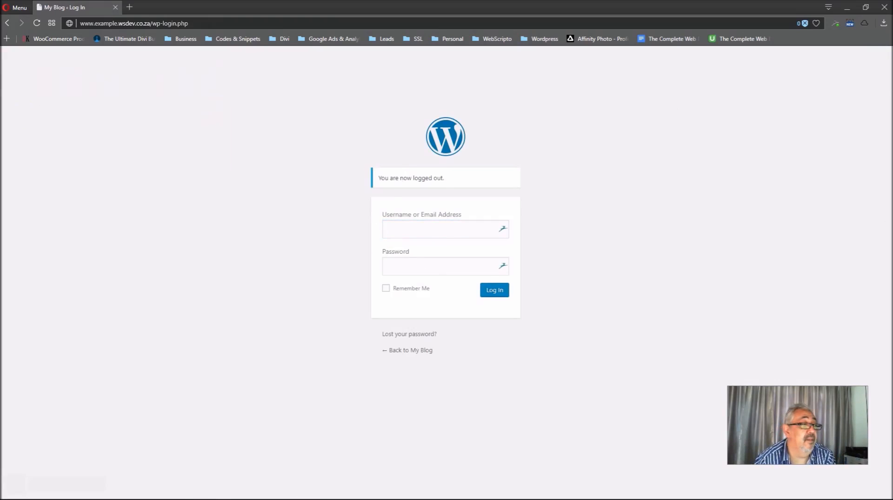
pyautogui.moveTo(0, 35); pyautogui.dragTo(651, 37)
pyautogui.doubleClick(595, 156)
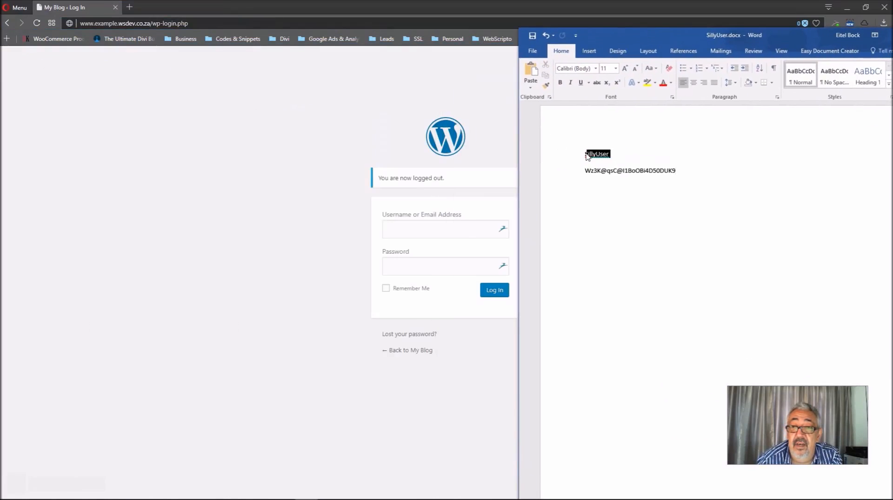
pyautogui.rightClick(595, 158)
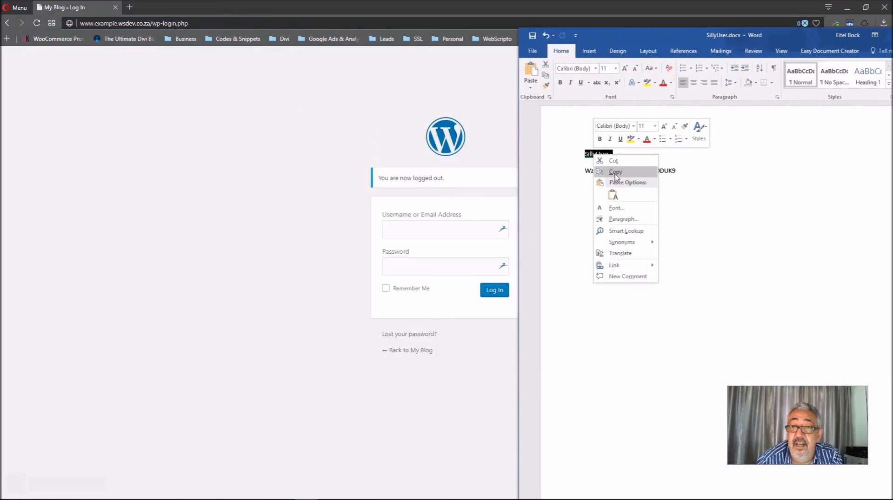
pyautogui.click(614, 178)
pyautogui.click(405, 231)
pyautogui.rightClick(409, 232)
pyautogui.click(422, 282)
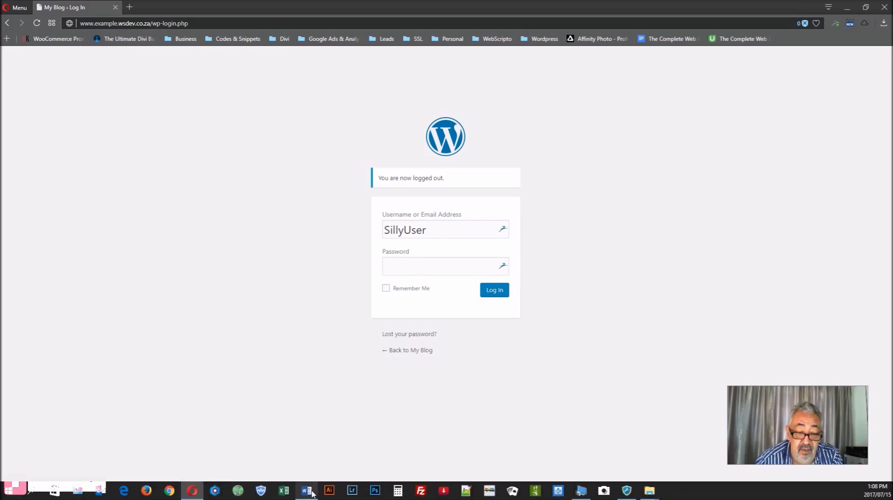
# Copy the password from the Word document into the login form's password field and log in, declining to save it in Dashlane
pyautogui.click(306, 490)
pyautogui.moveTo(680, 172); pyautogui.dragTo(586, 181)
pyautogui.rightClick(594, 171)
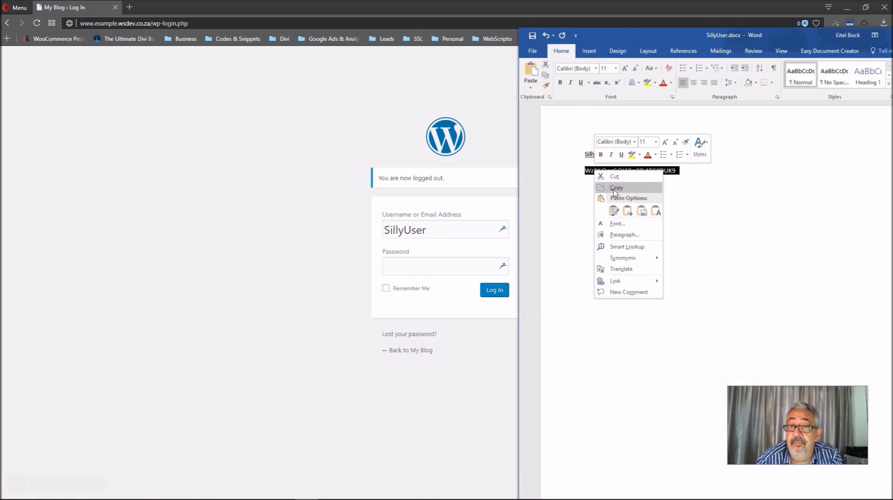
pyautogui.click(616, 188)
pyautogui.click(609, 6)
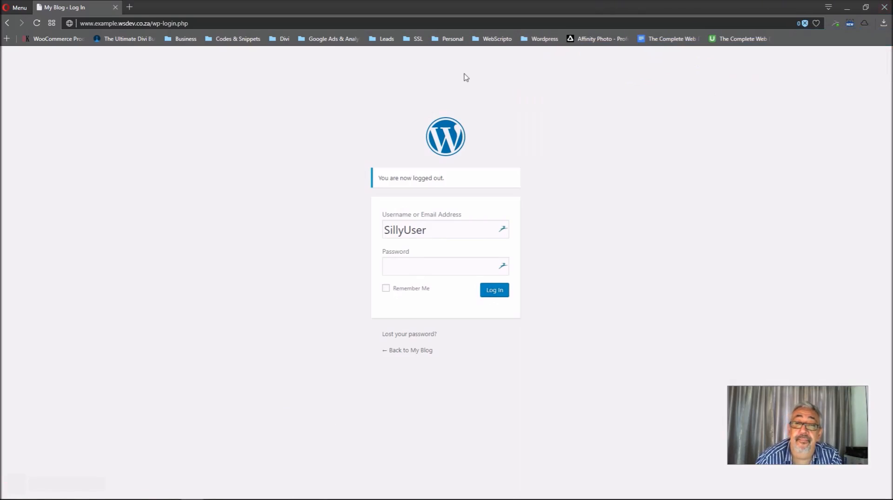
pyautogui.click(410, 263)
pyautogui.rightClick(407, 264)
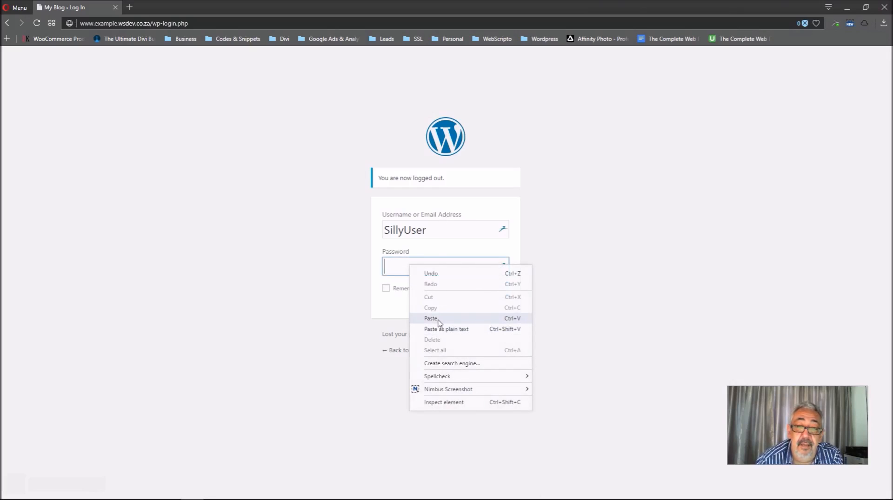
pyautogui.click(450, 320)
pyautogui.click(493, 291)
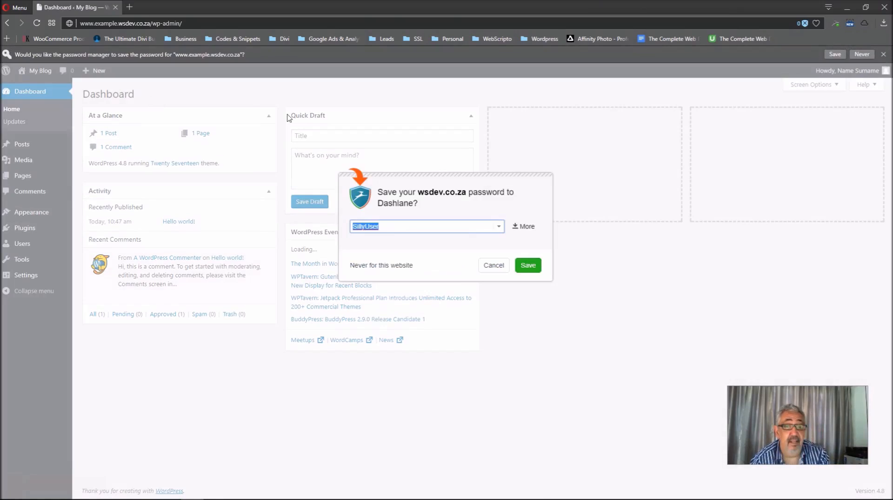
pyautogui.click(491, 265)
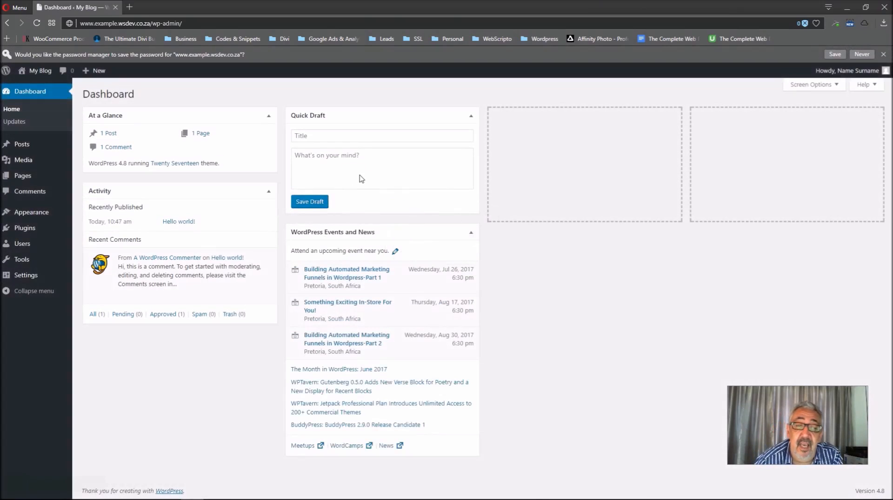
# Open the admin user for editing from the list of all users
pyautogui.moveTo(827, 74)
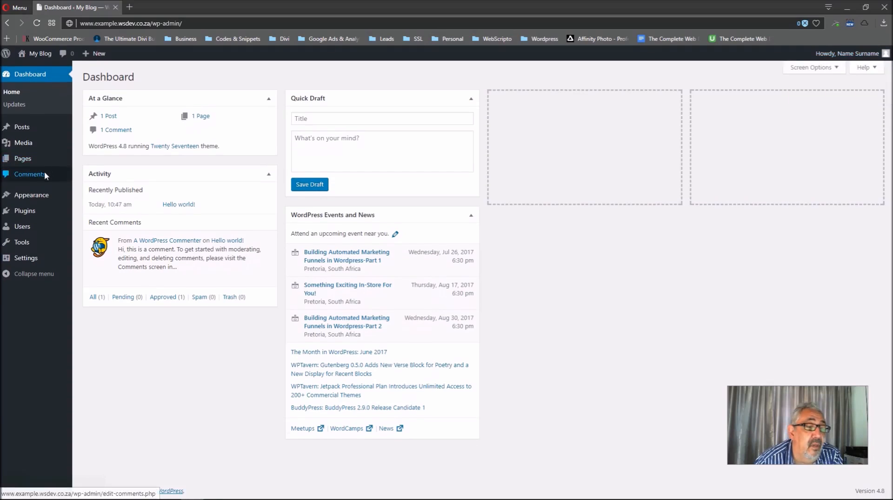
pyautogui.moveTo(27, 224)
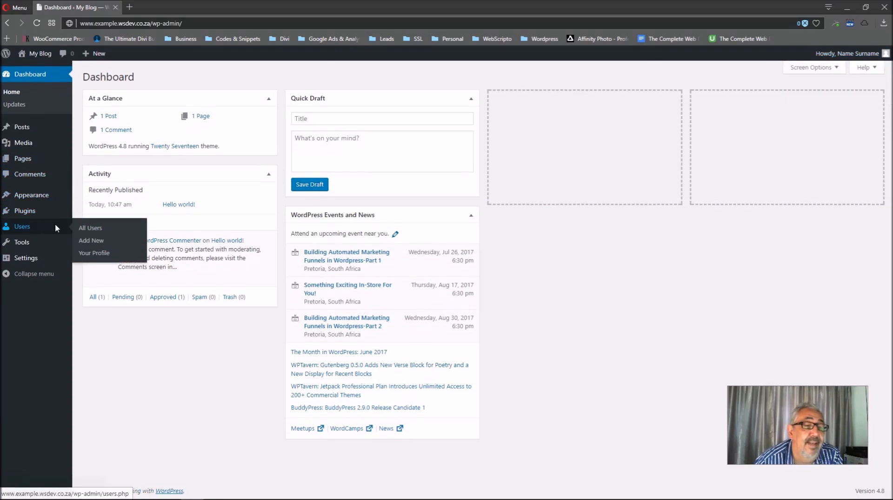
pyautogui.click(89, 228)
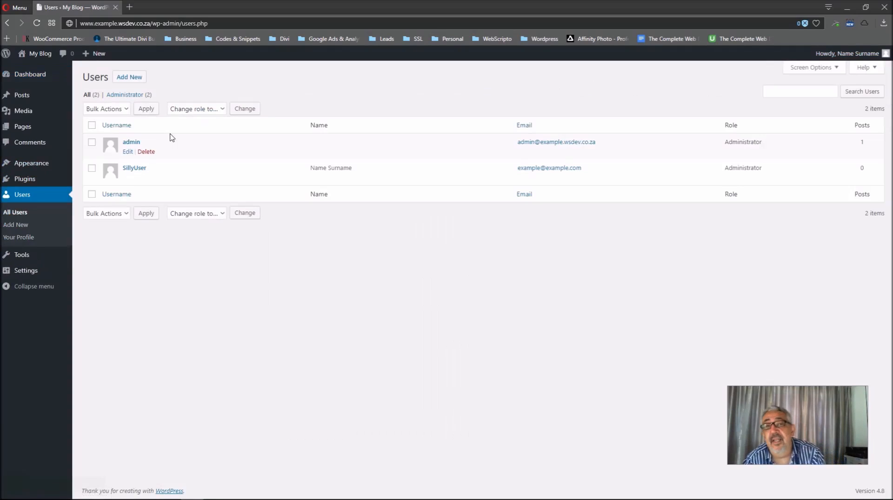
pyautogui.click(127, 152)
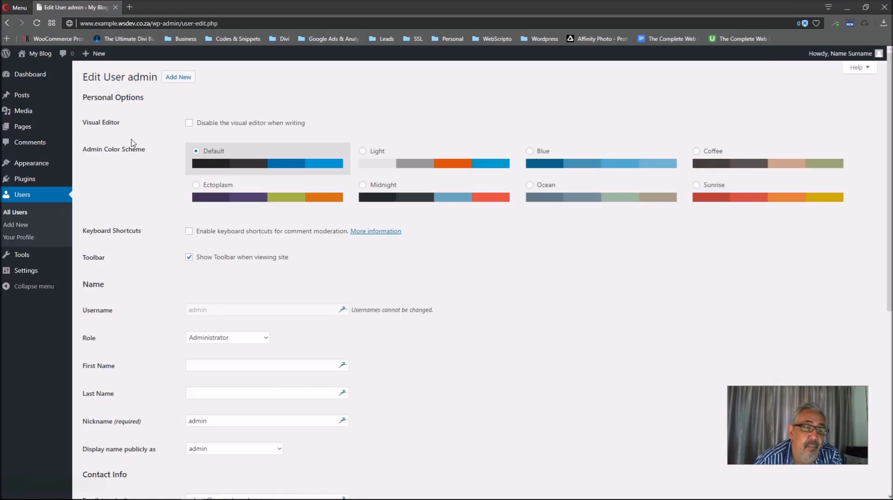
# Examine the admin user's settings from the personal options through role and contact info to account management, and update the user
pyautogui.scroll(-2, 132, 145)
pyautogui.scroll(1, 133, 142)
pyautogui.scroll(1, 133, 143)
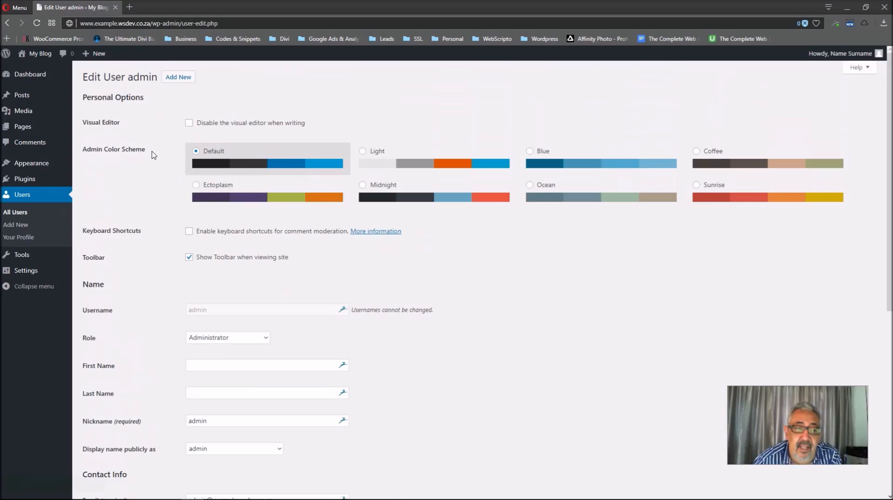
pyautogui.scroll(-1, 149, 155)
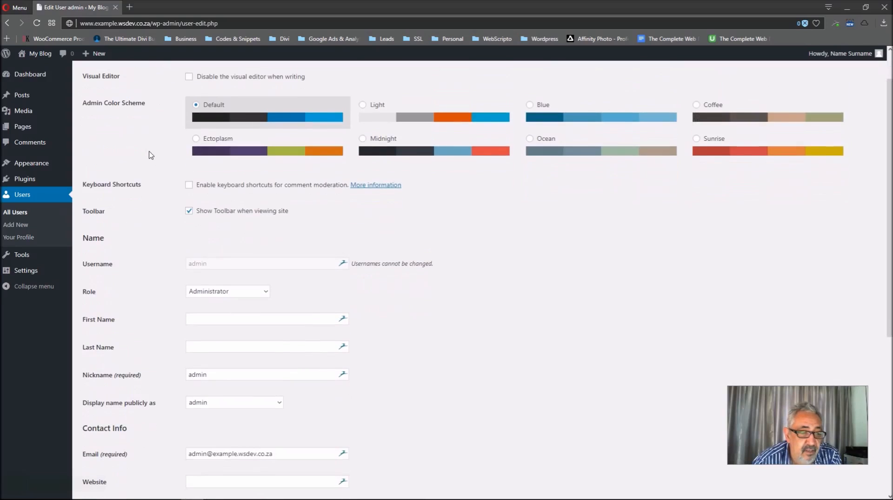
pyautogui.scroll(-1, 149, 154)
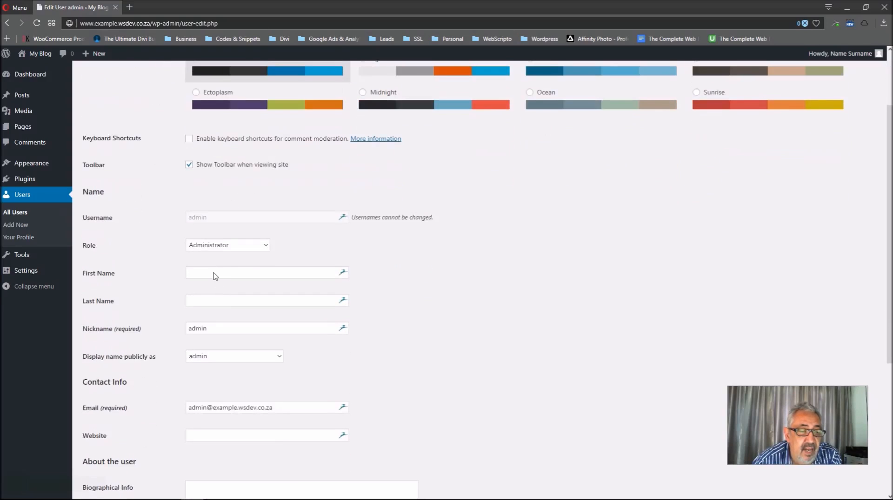
pyautogui.scroll(-3, 147, 235)
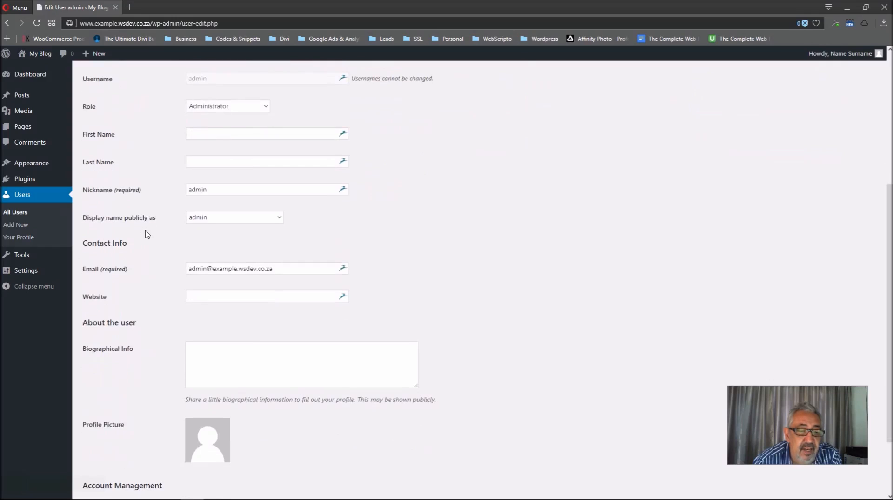
pyautogui.scroll(-2, 147, 234)
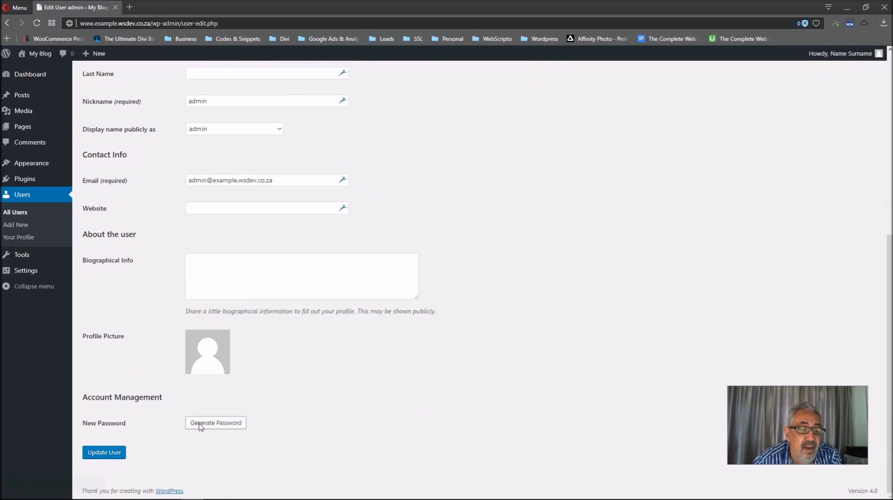
pyautogui.scroll(5, 199, 294)
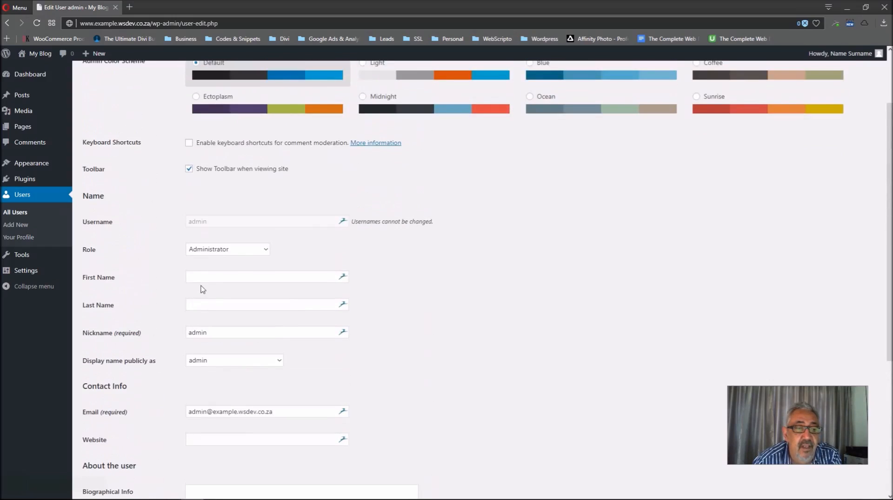
pyautogui.click(227, 251)
pyautogui.click(228, 251)
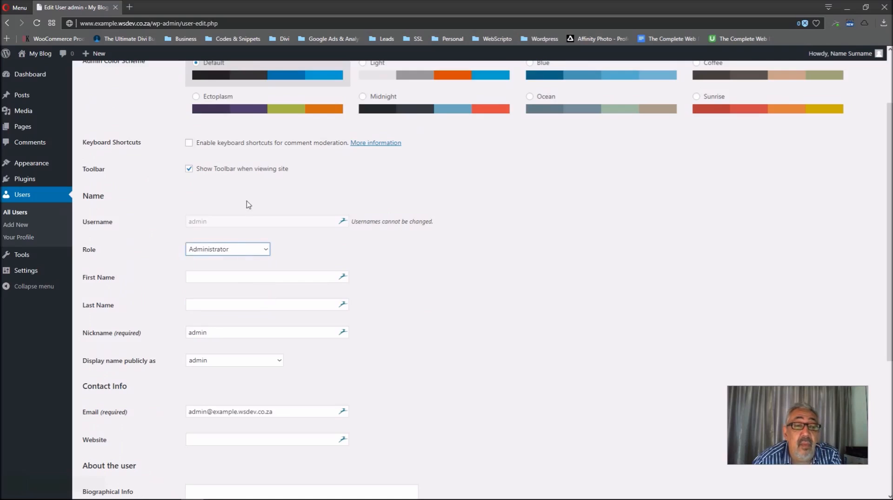
pyautogui.scroll(2, 395, 228)
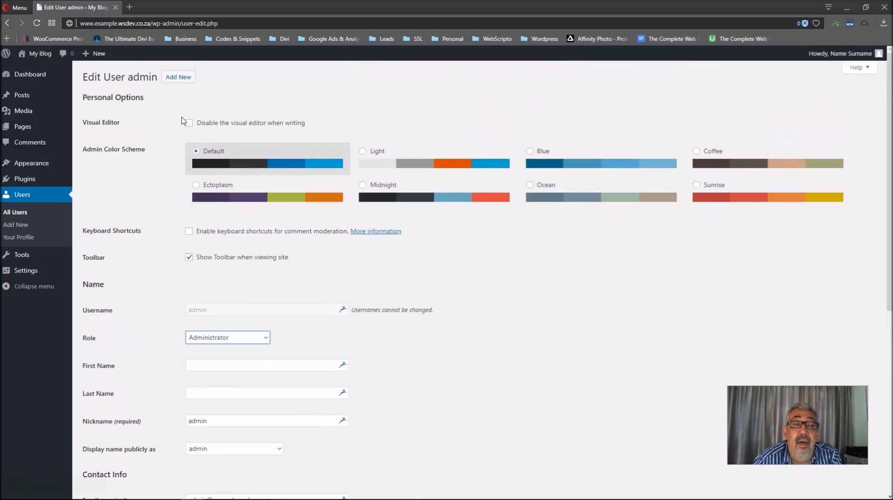
pyautogui.scroll(-7, 186, 278)
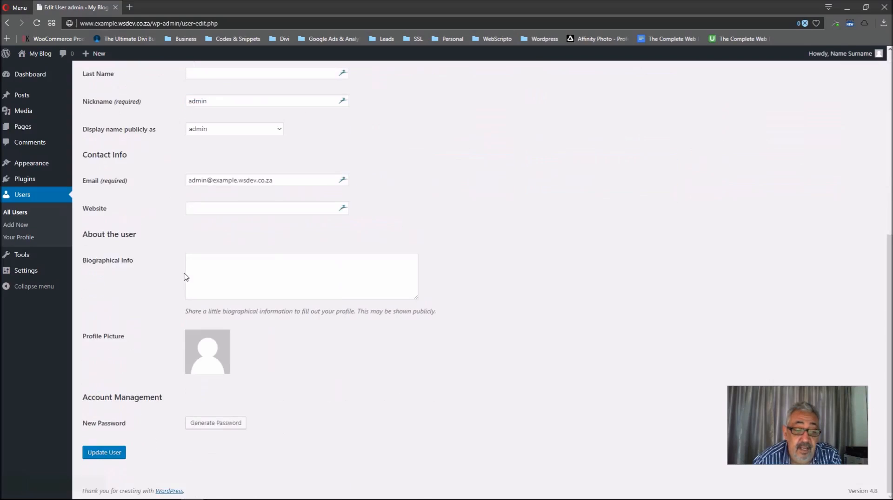
pyautogui.click(105, 454)
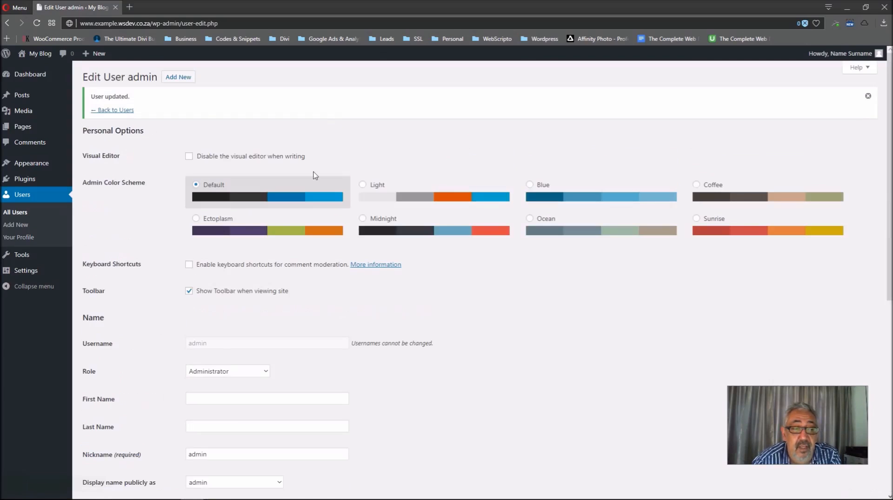
# Delete the admin user from the list of all users, attributing all its content to SillyUser
pyautogui.click(15, 213)
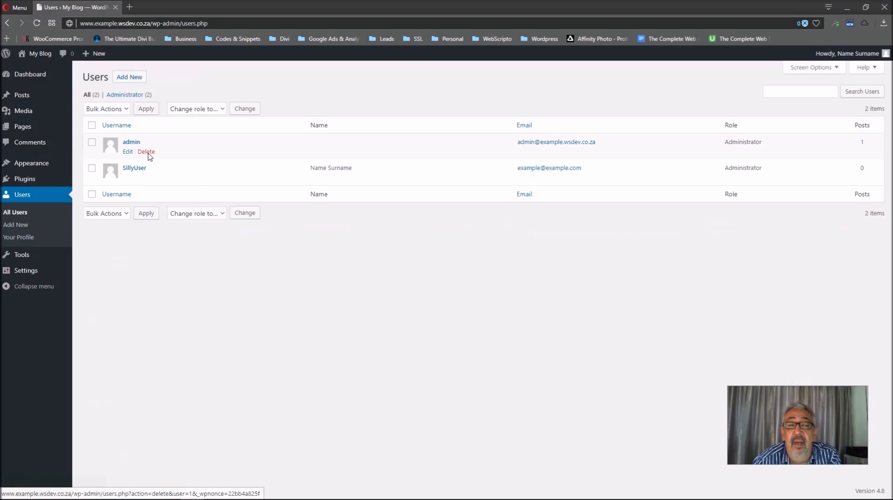
pyautogui.click(147, 152)
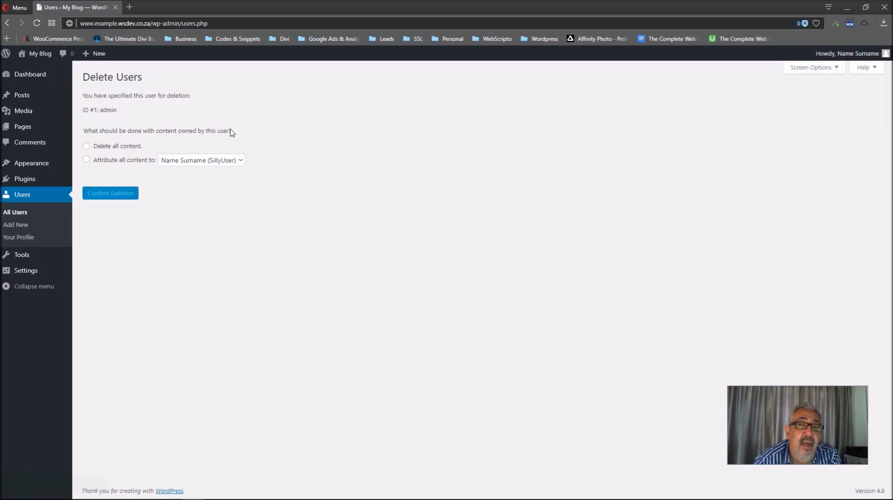
pyautogui.click(86, 160)
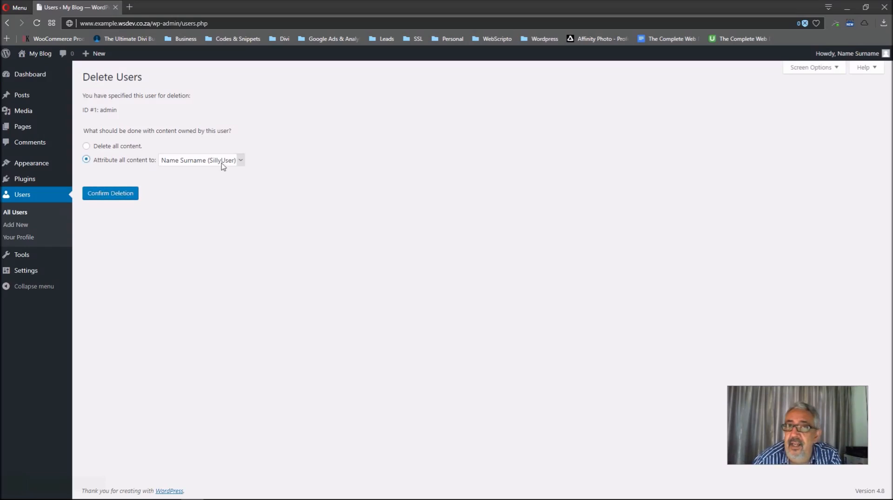
pyautogui.click(115, 194)
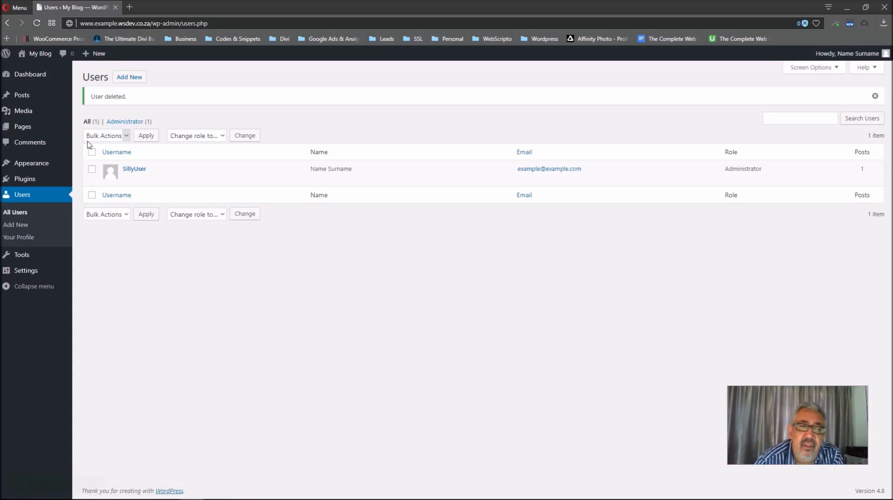
# Open the theme editor and look through the CSS rules in Twenty Seventeen's stylesheet (style.css)
pyautogui.moveTo(41, 166)
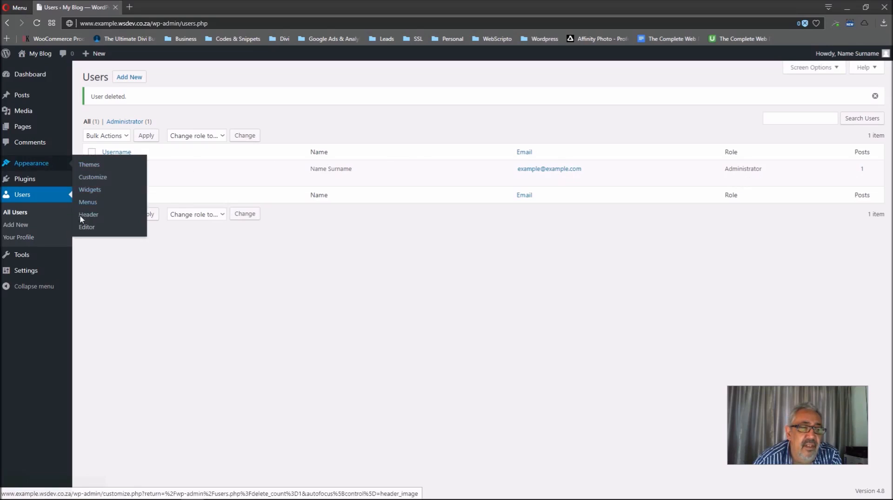
pyautogui.click(87, 227)
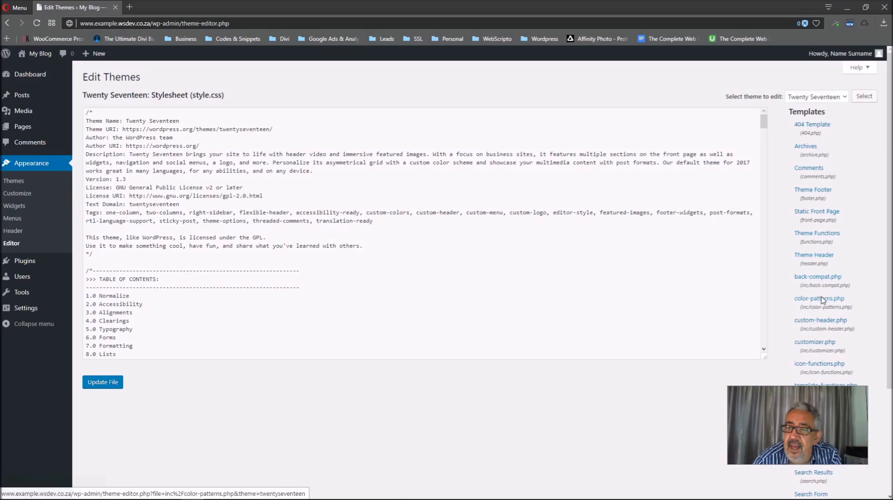
pyautogui.scroll(-15, 328, 155)
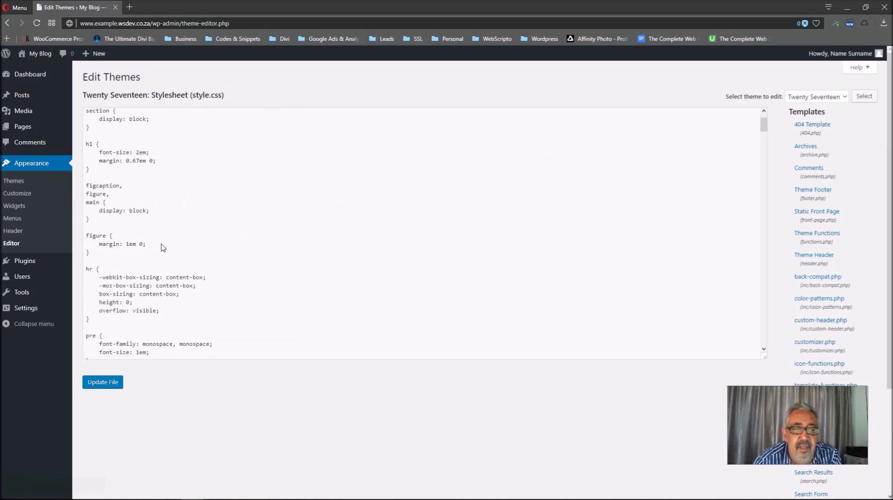
pyautogui.scroll(-10, 295, 241)
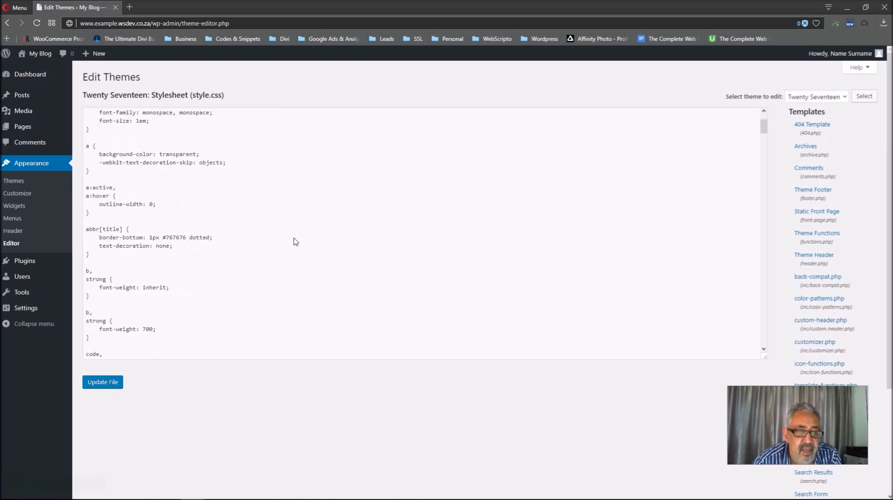
pyautogui.scroll(-10, 295, 241)
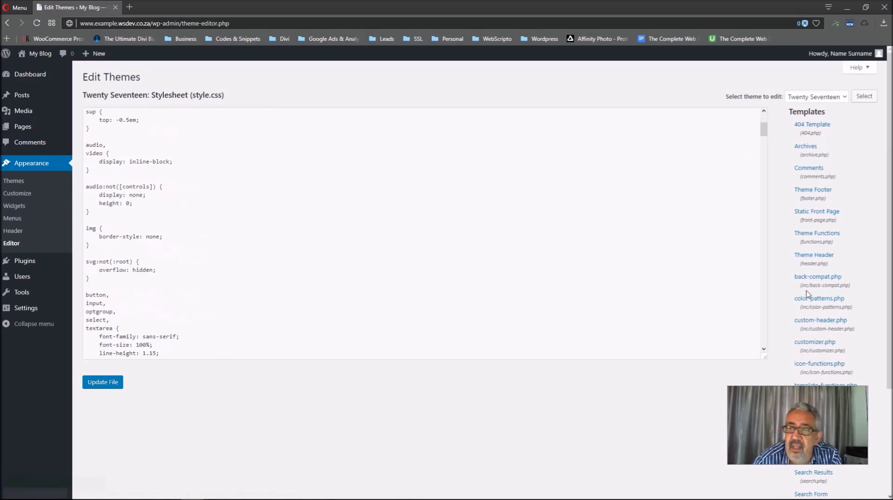
# Open the Theme Header template (header.php), review its code from beginning to end, and update the file
pyautogui.click(806, 257)
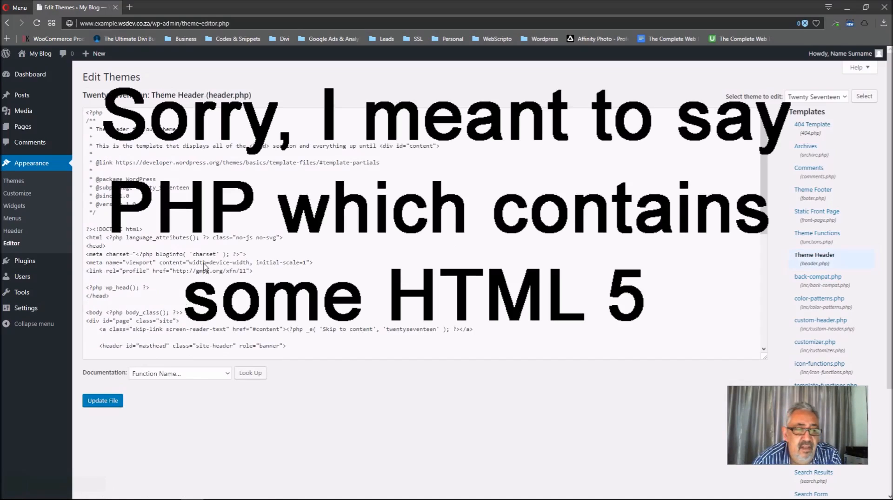
pyautogui.scroll(-2, 200, 266)
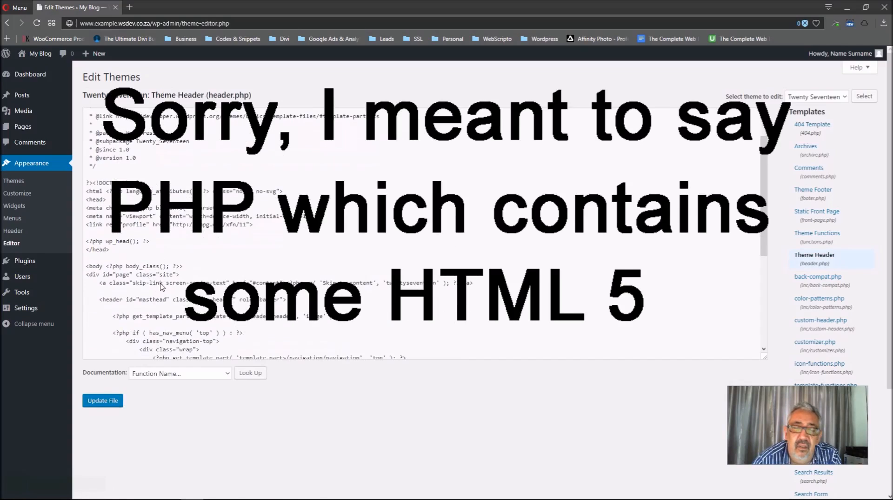
pyautogui.scroll(-4, 205, 273)
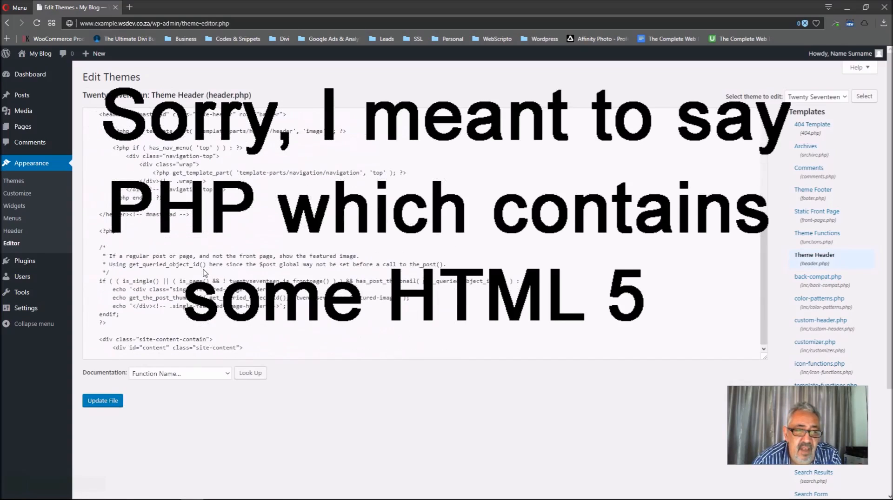
pyautogui.scroll(-3, 354, 295)
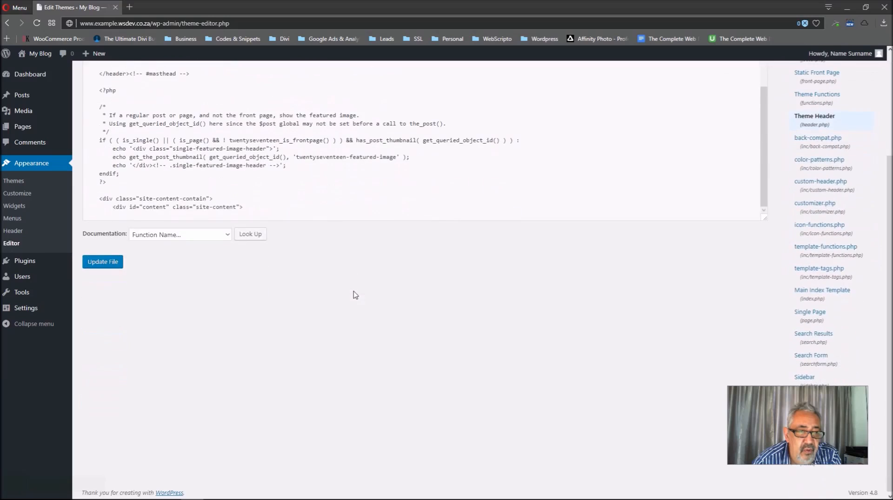
pyautogui.scroll(3, 590, 348)
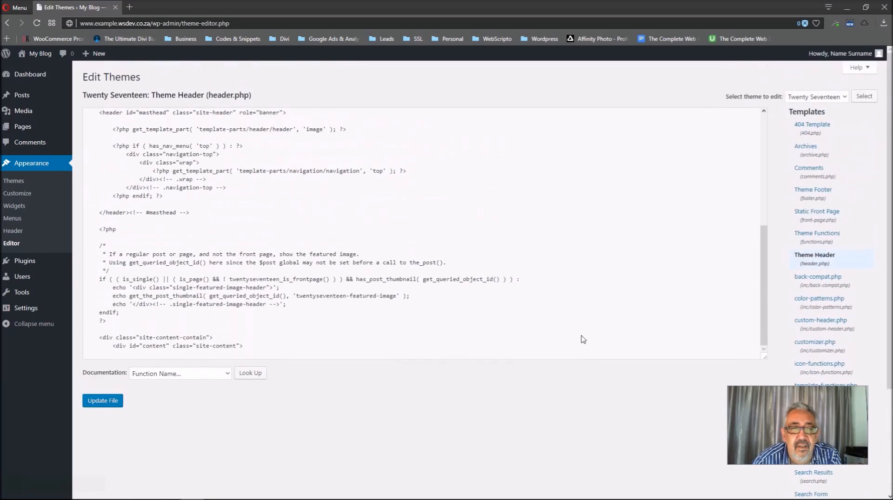
pyautogui.scroll(2, 180, 209)
pyautogui.scroll(3, 191, 248)
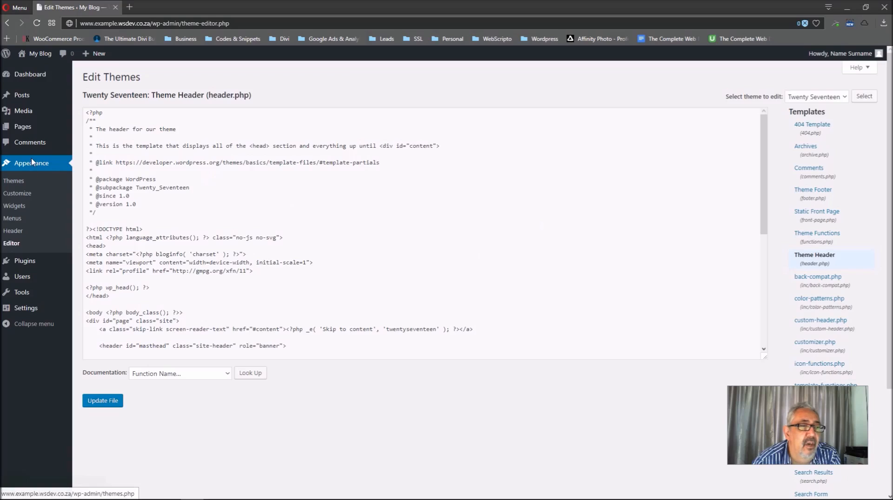
pyautogui.click(108, 402)
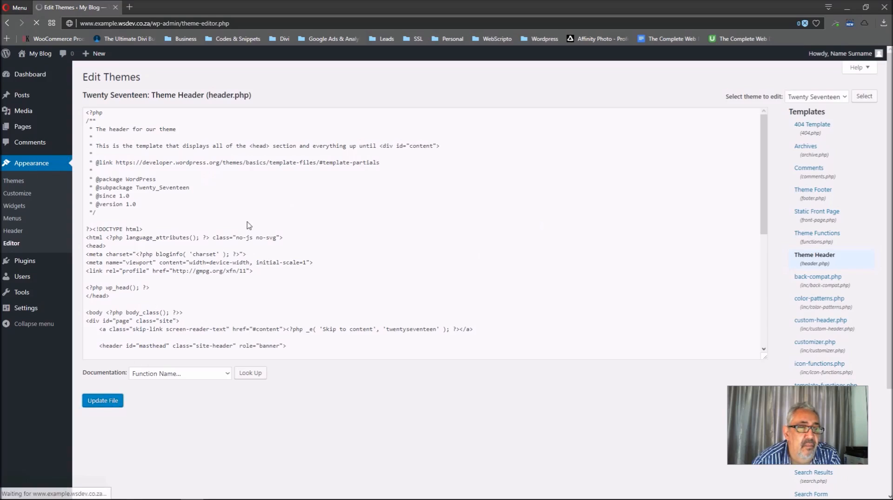